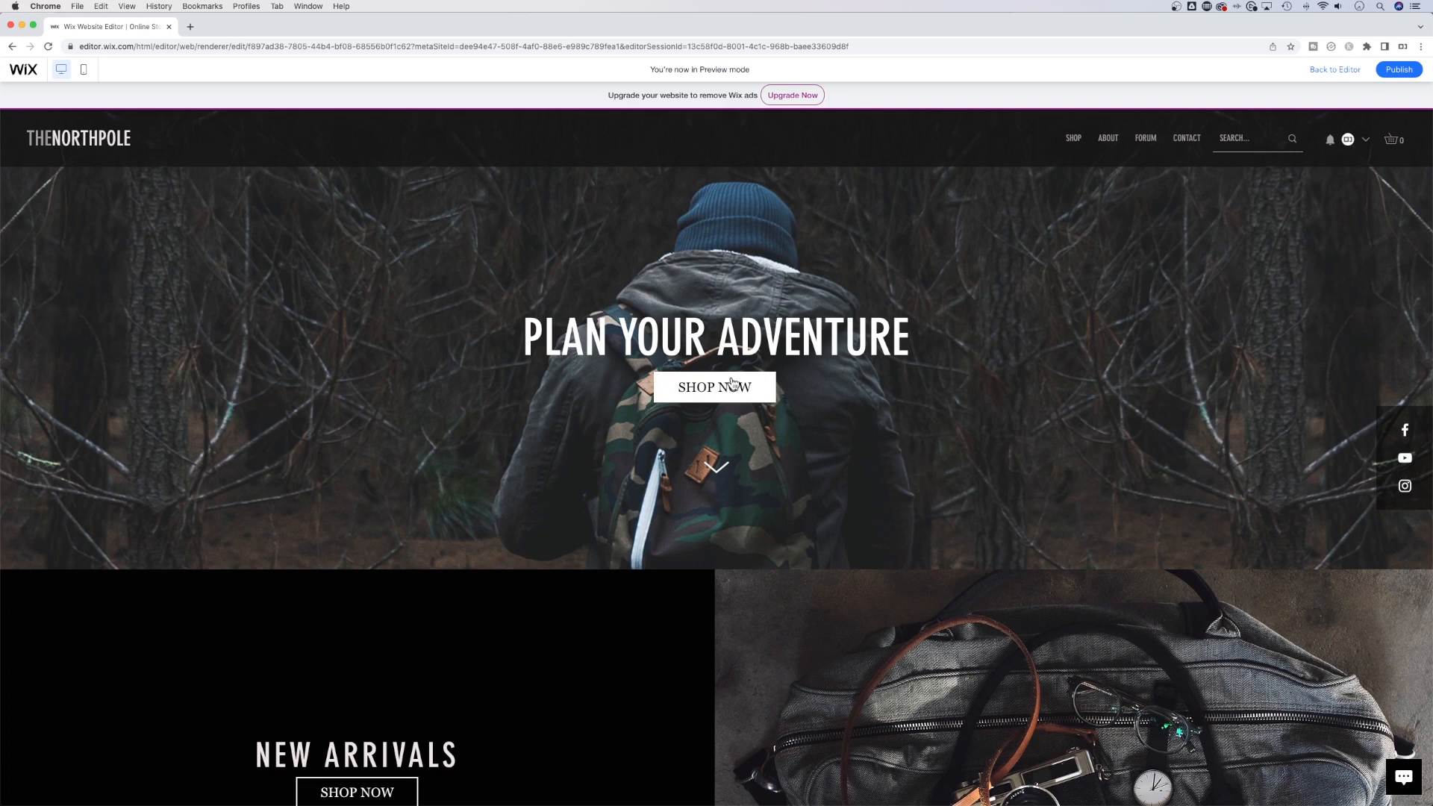
- Test the hero SHOP NOW button's lightbox in the preview, then return to editing the home page
click(734, 389)
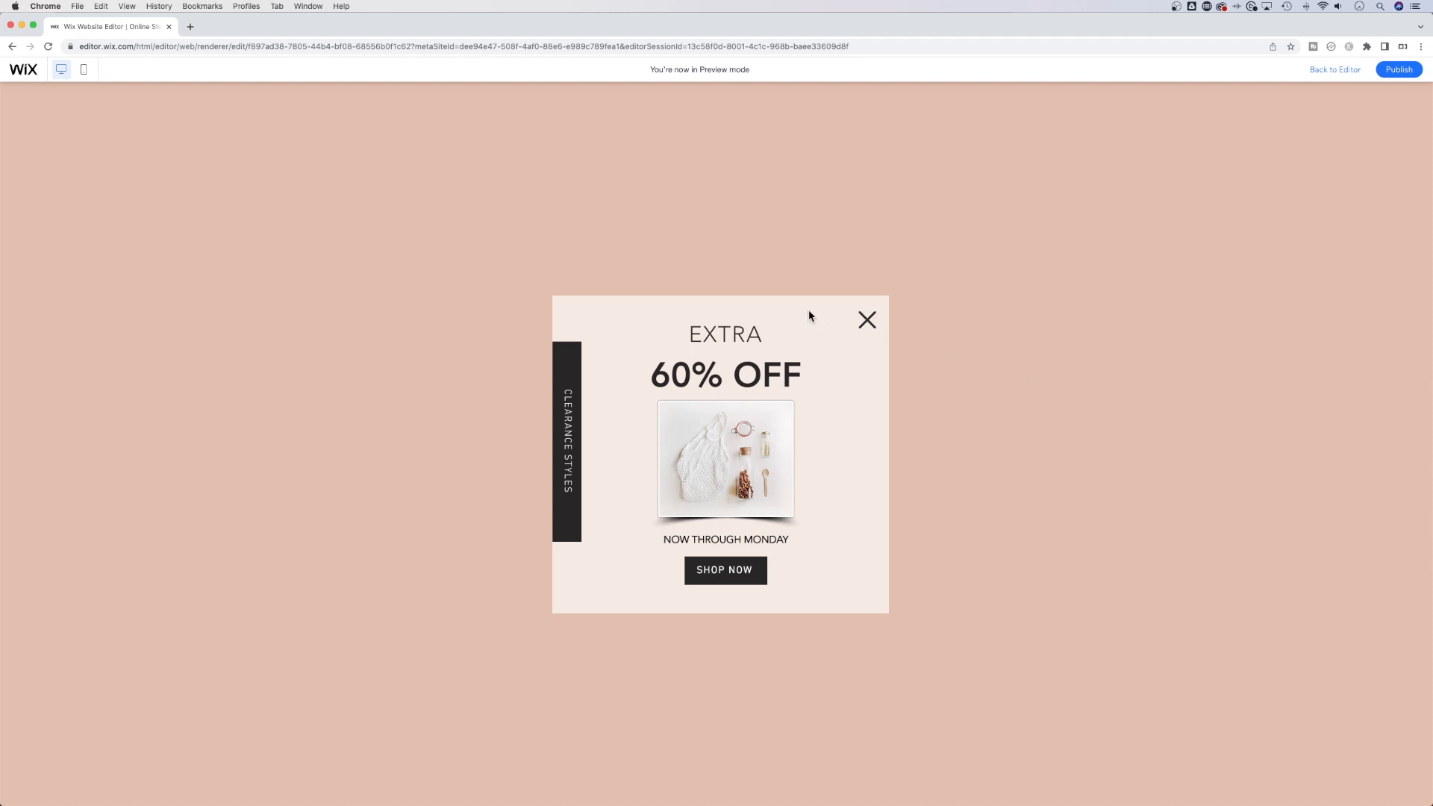
click(1340, 68)
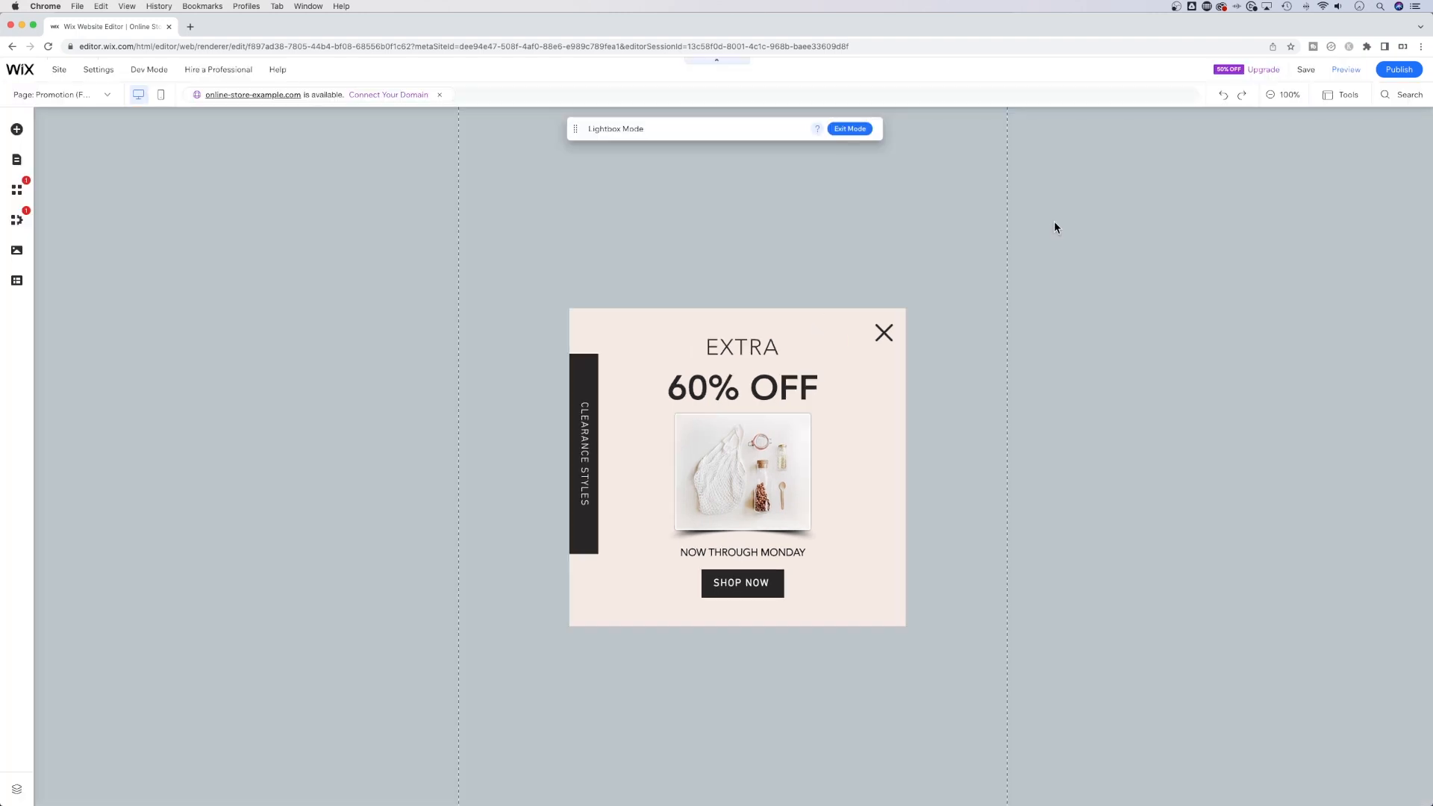
click(854, 130)
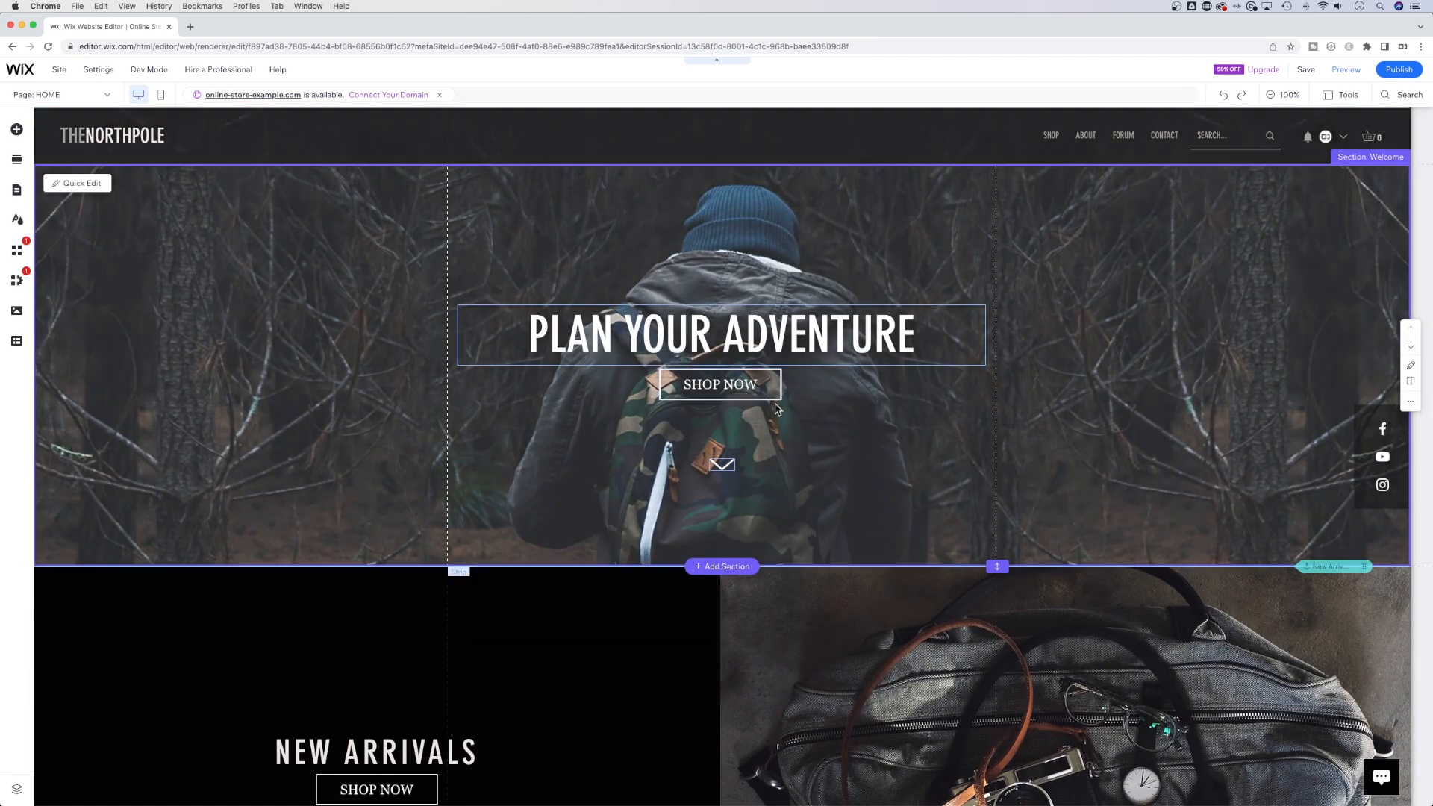
- From the hero SHOP NOW button's link settings, create a new lightbox using the Promotion (Final Sale) template
click(763, 404)
click(767, 397)
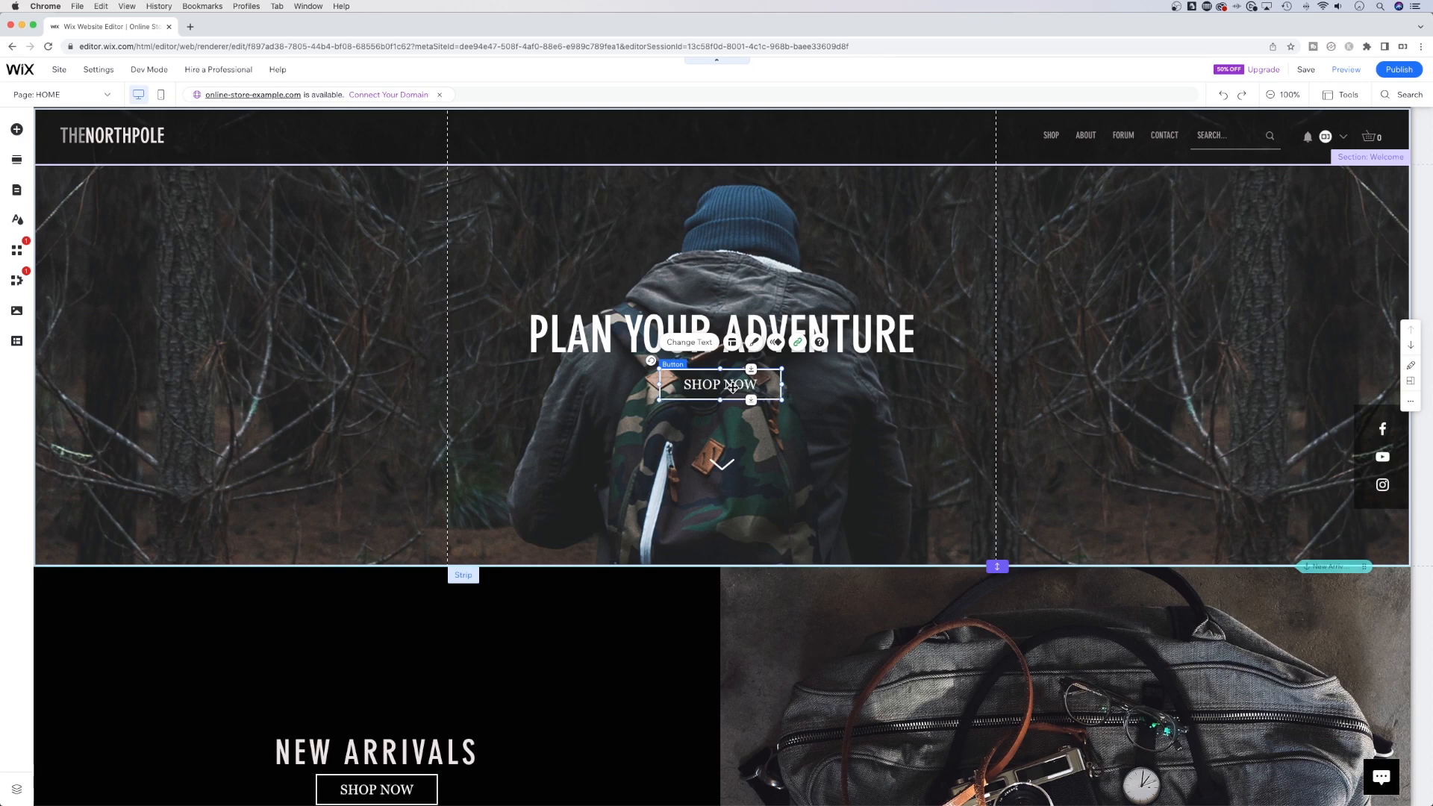
click(797, 342)
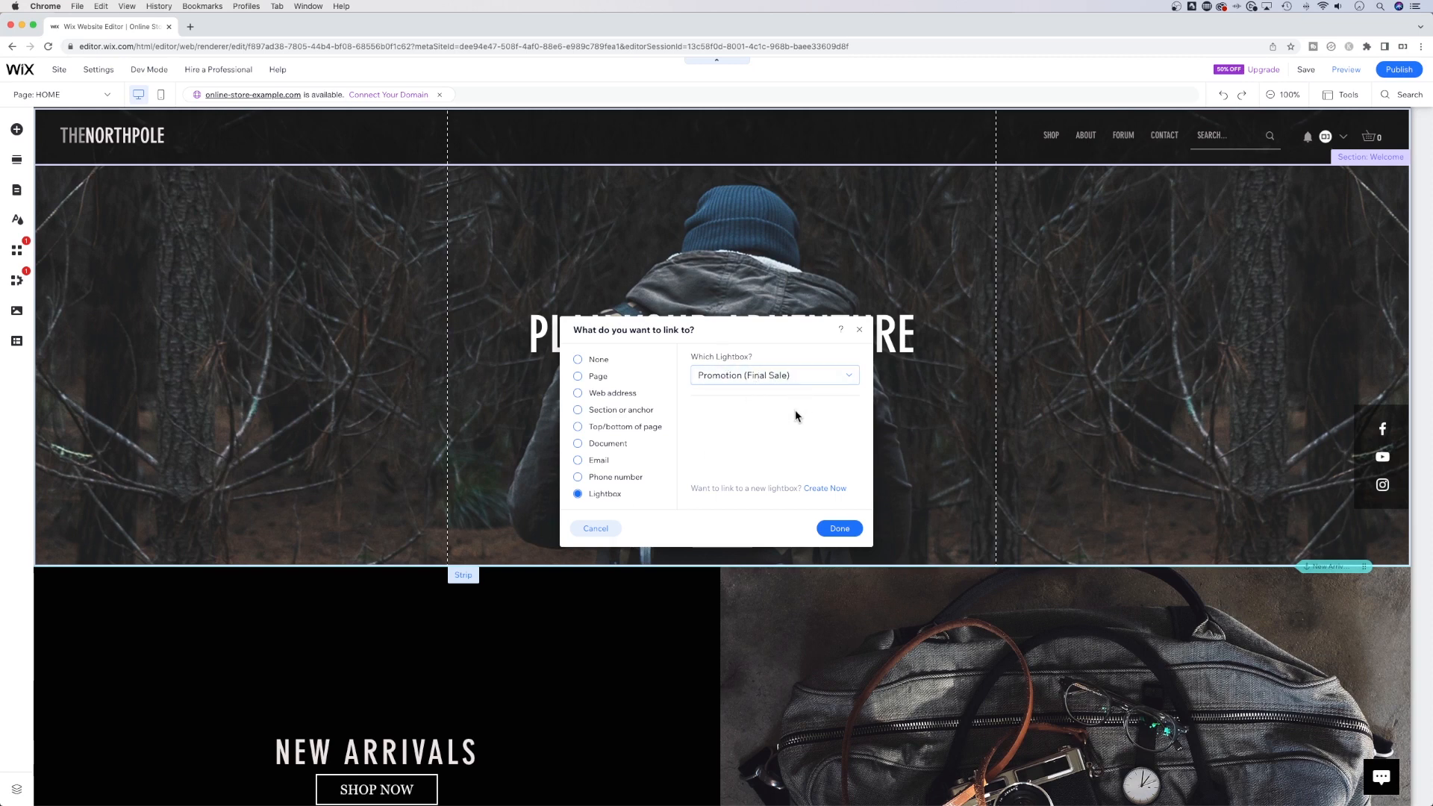
click(826, 490)
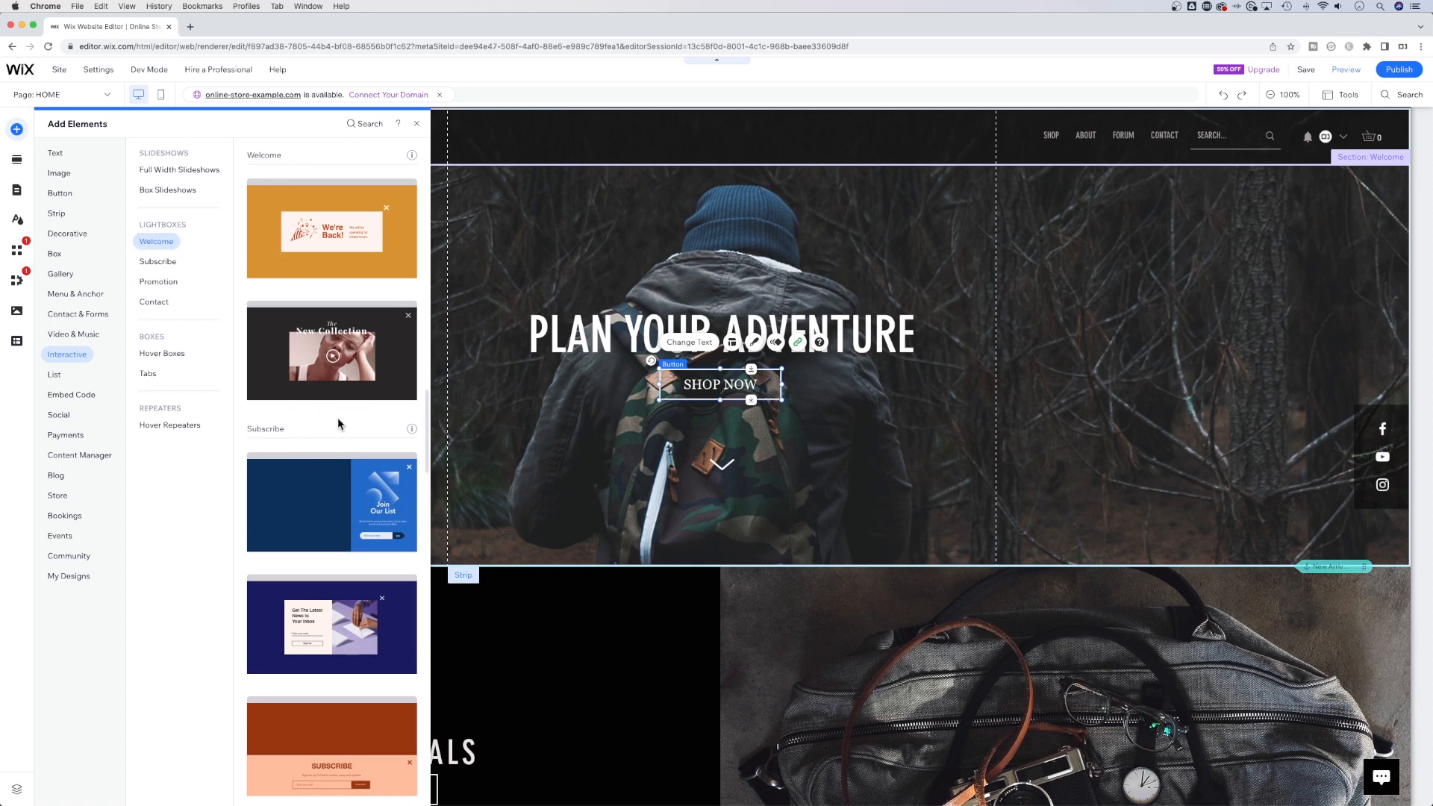
scroll(338, 417, down, 5)
scroll(339, 424, down, 10)
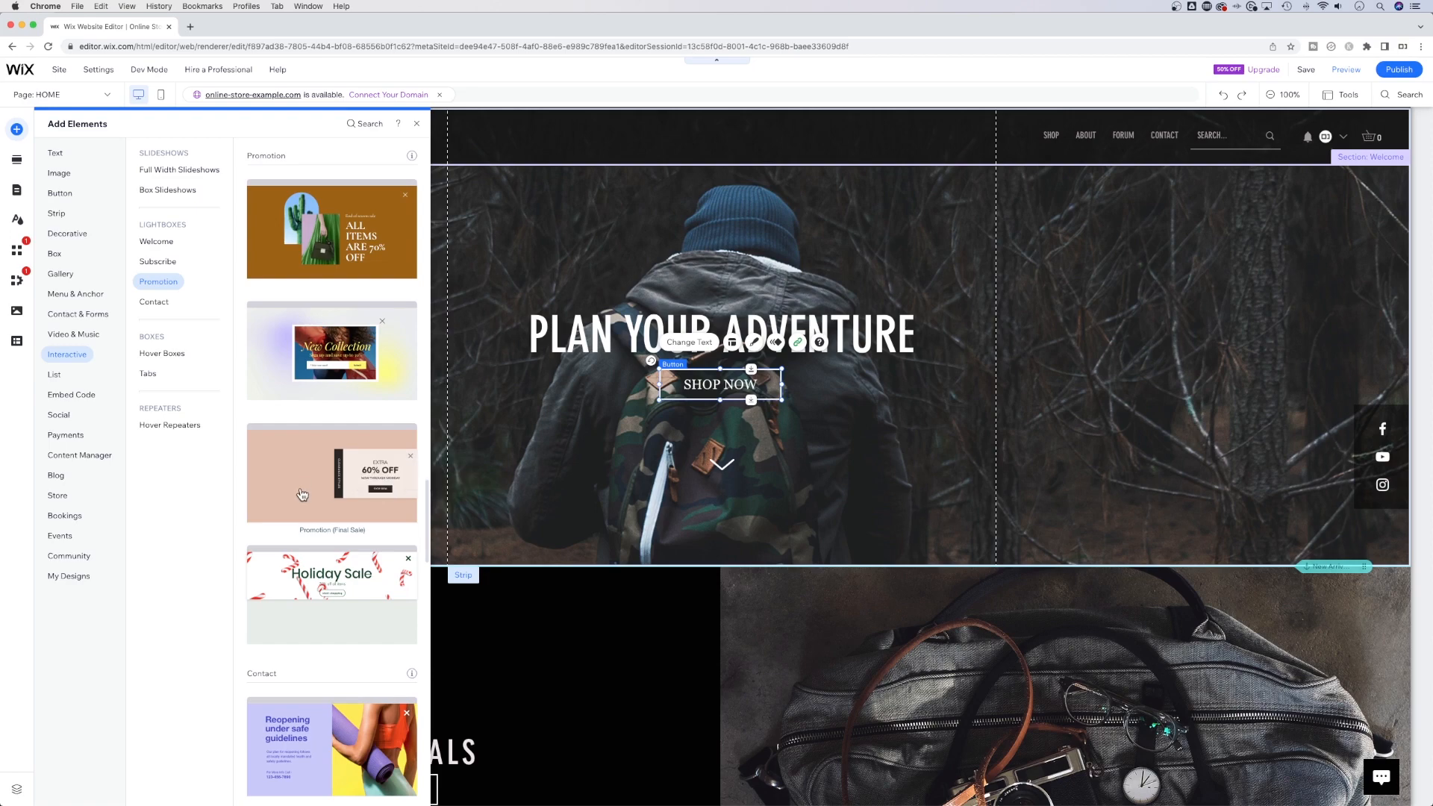
scroll(306, 507, up, 3)
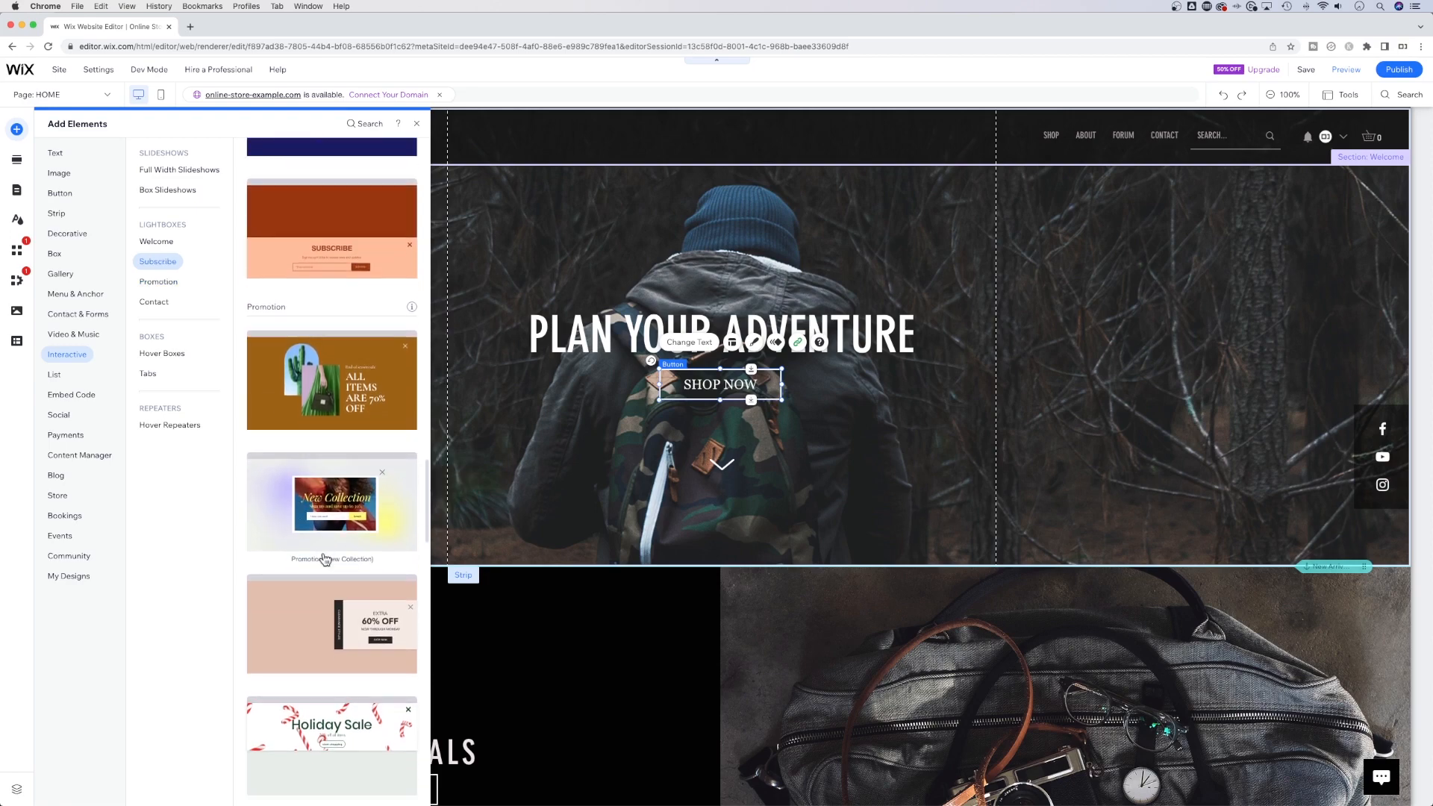
click(316, 599)
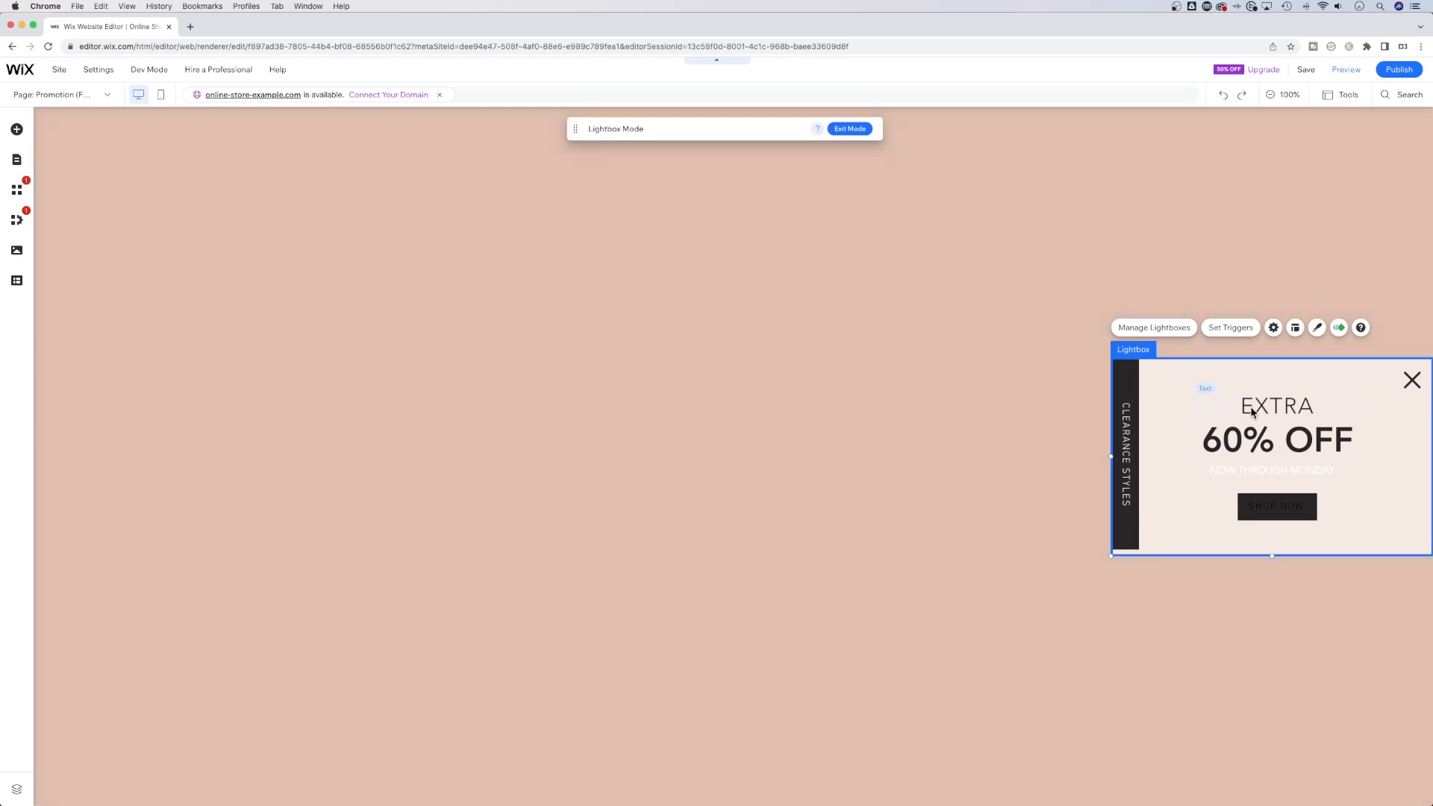
- Set the lightbox position to the center of the screen and view its background options
click(1296, 331)
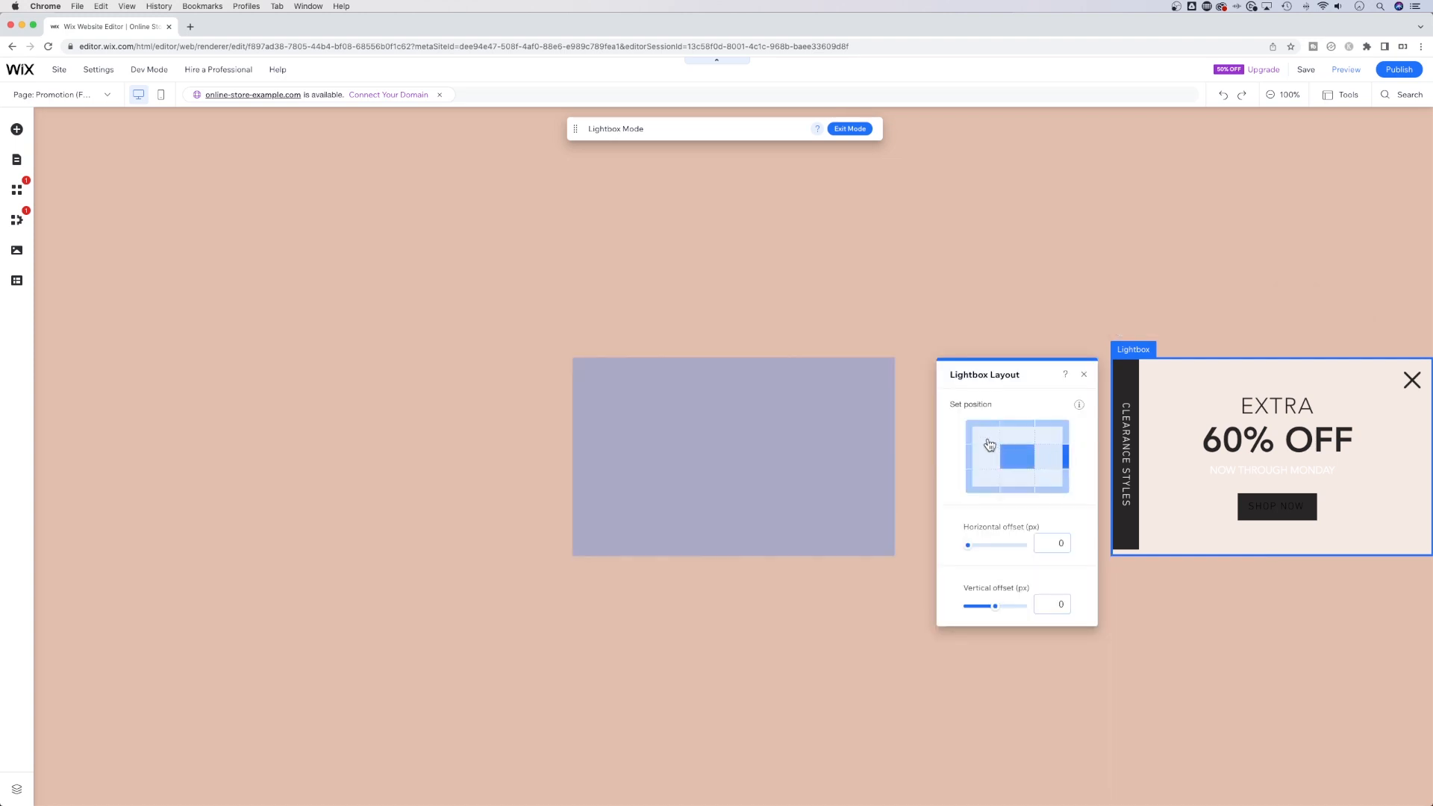
click(1017, 459)
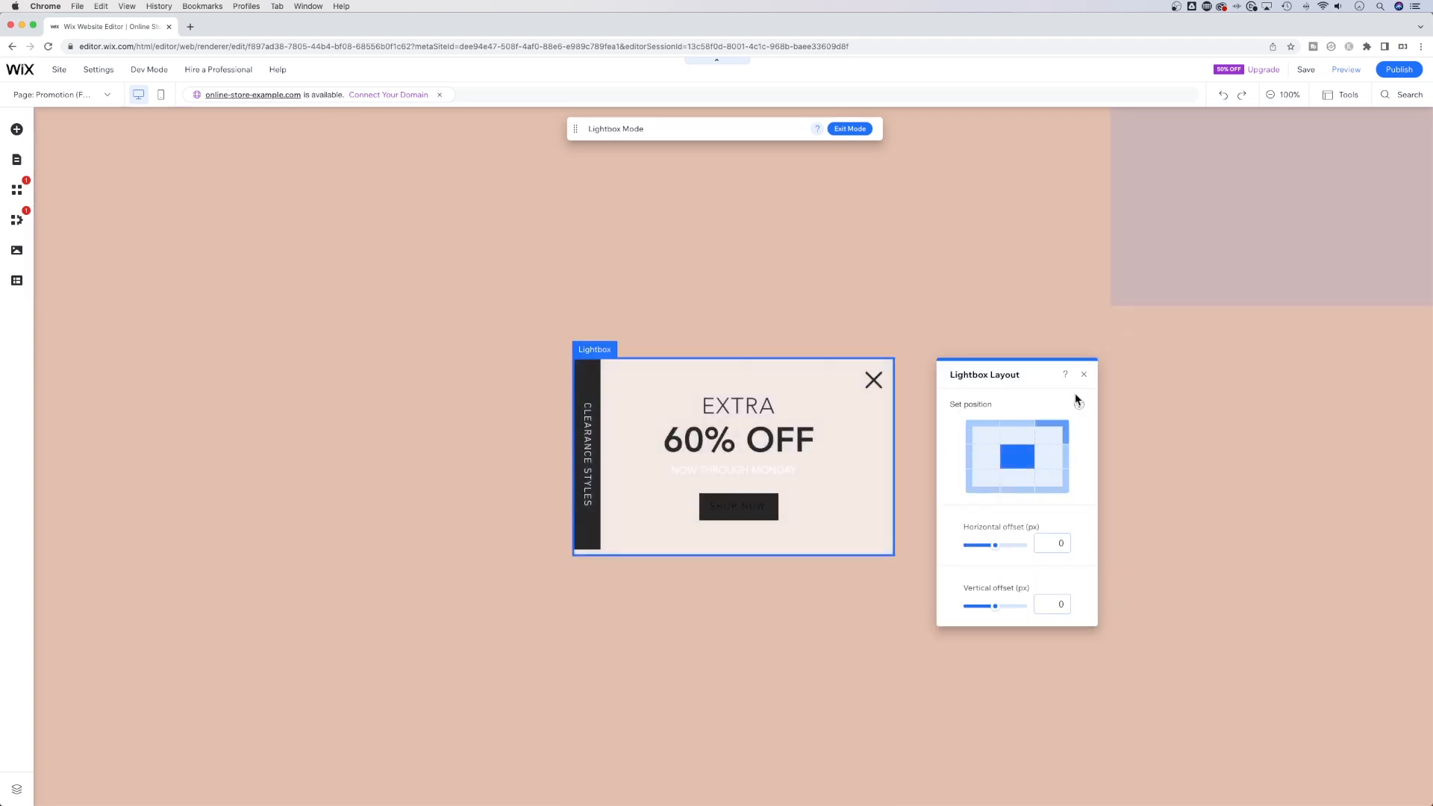
click(1083, 375)
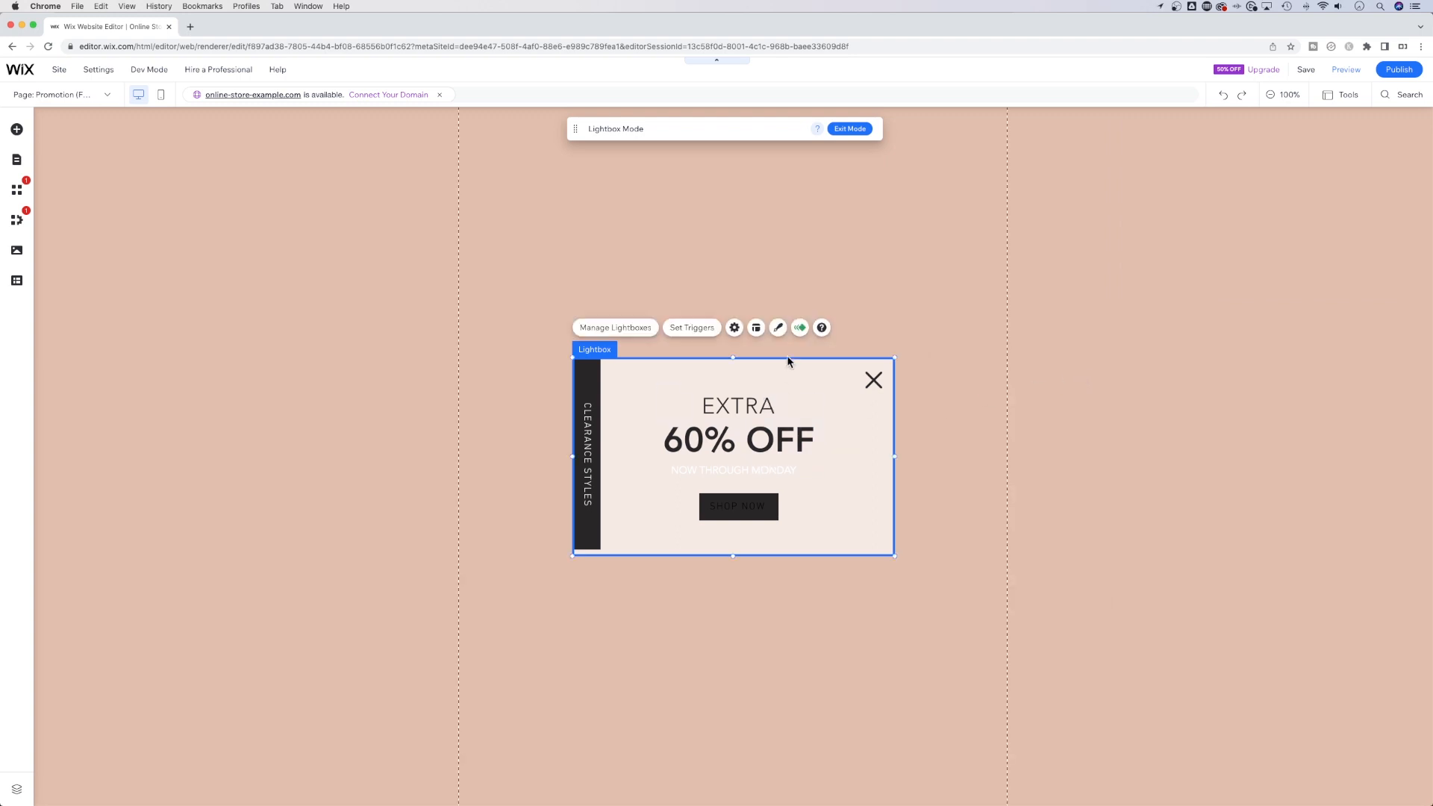
click(777, 328)
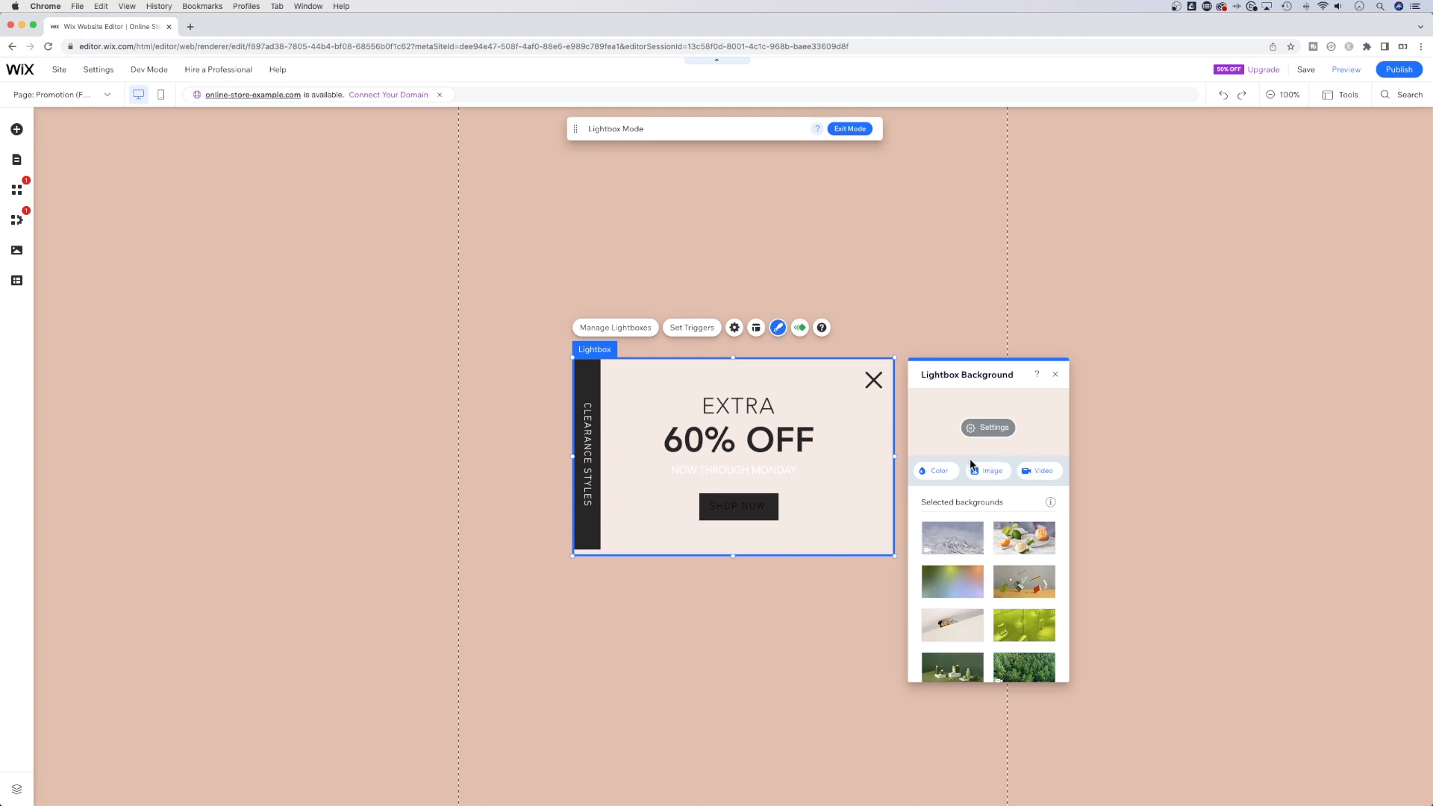
click(798, 439)
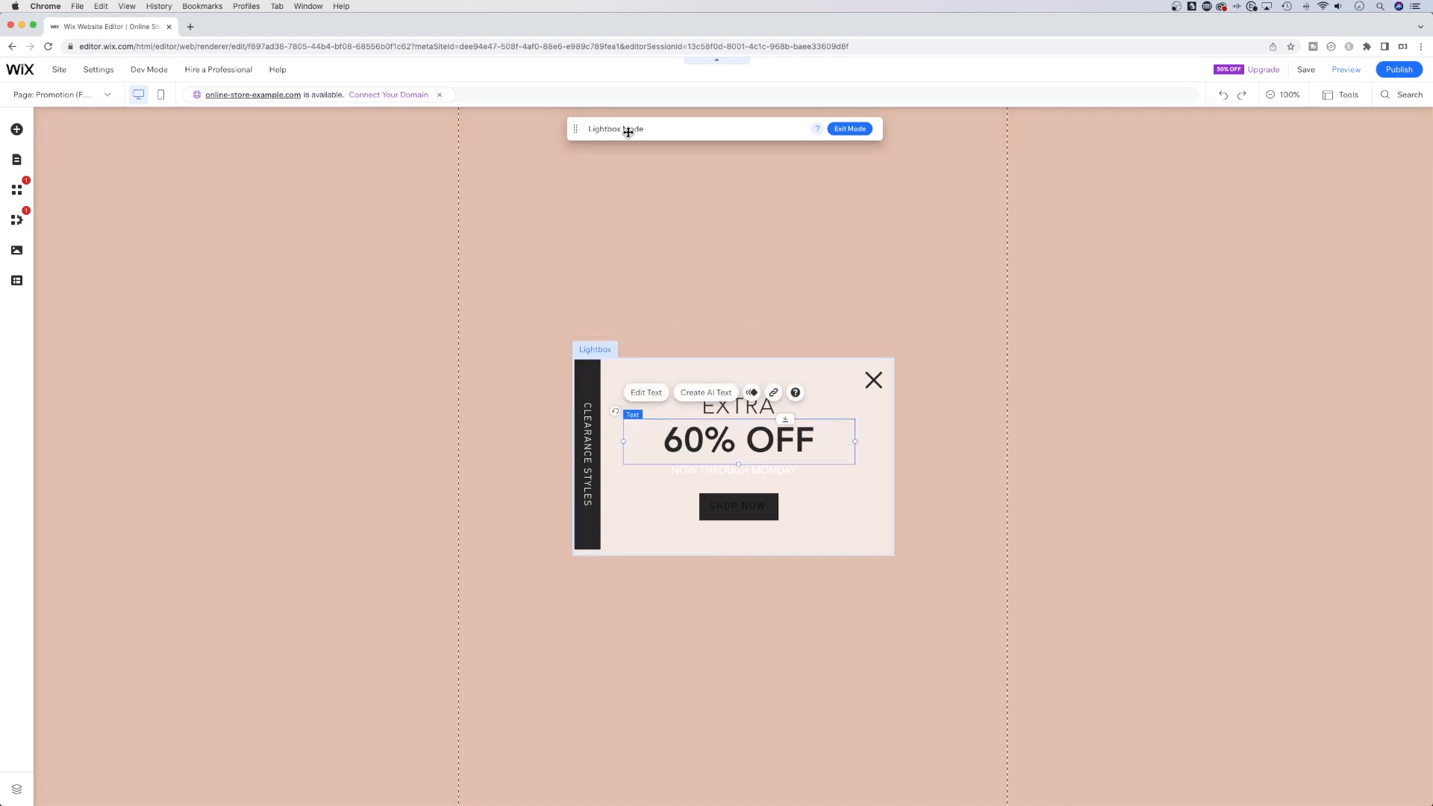
- Add the free Wix image Net Bag and Glass Jars to the lightbox page
mouse_move(677, 189)
click(16, 130)
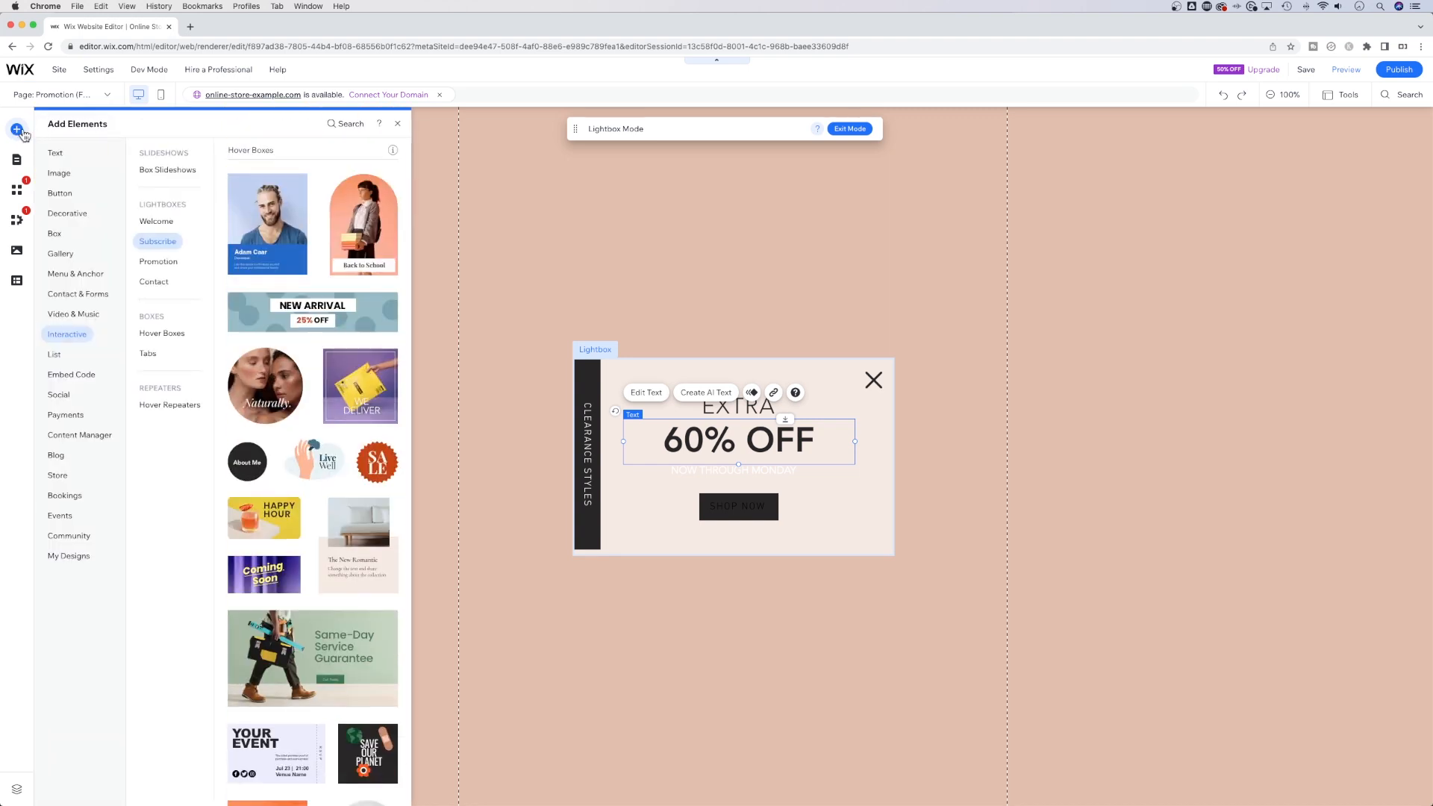
click(60, 174)
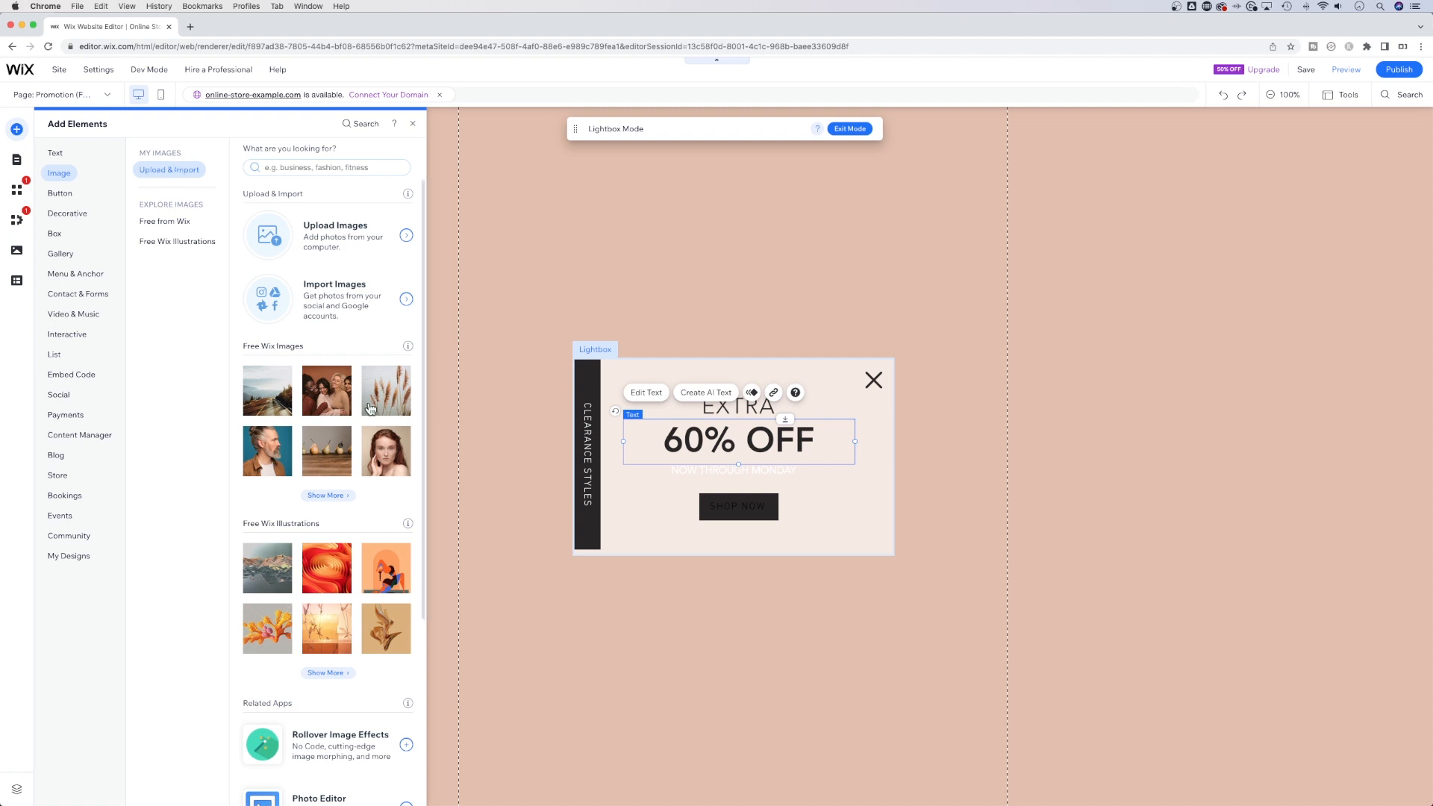
click(340, 497)
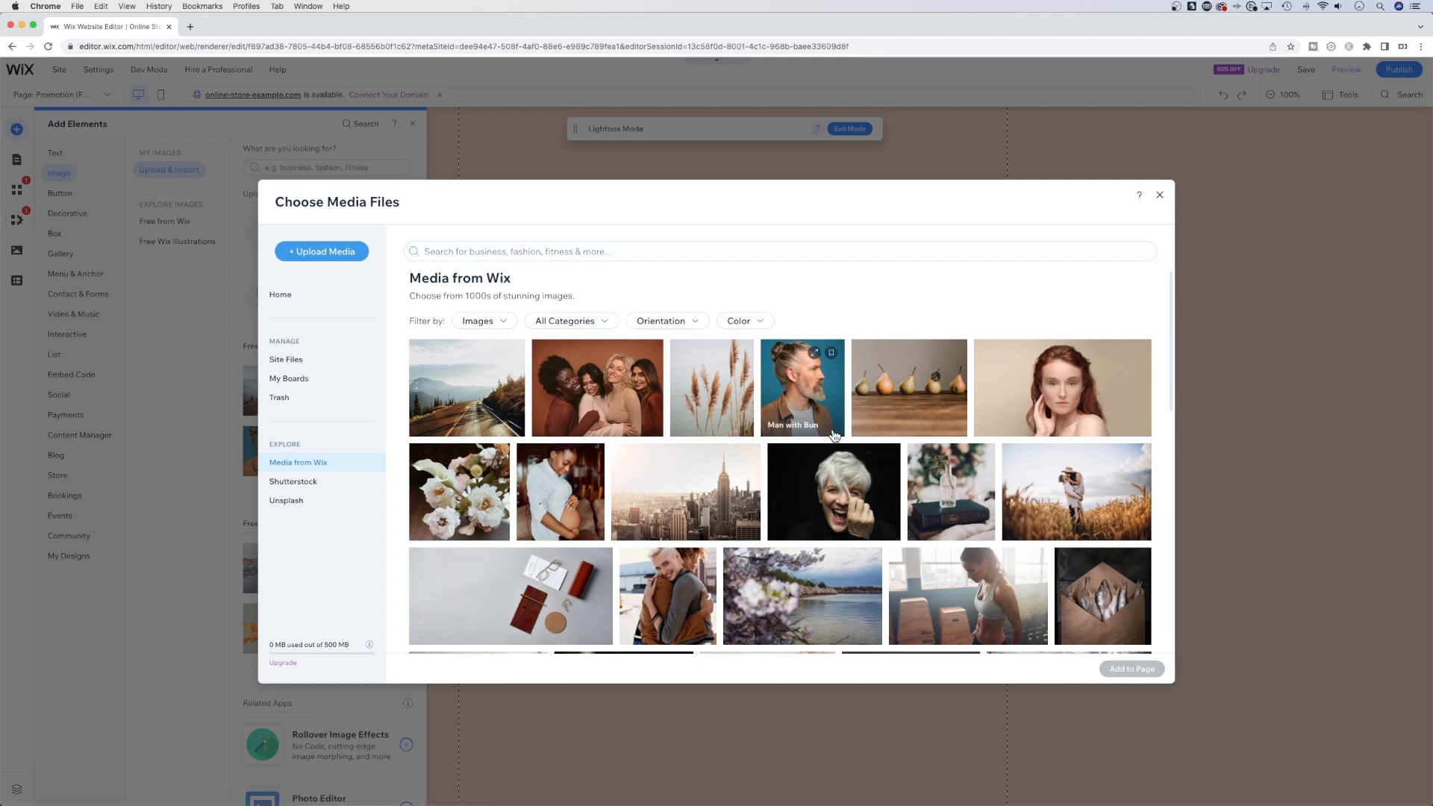
scroll(834, 436, down, 2)
scroll(834, 436, down, 3)
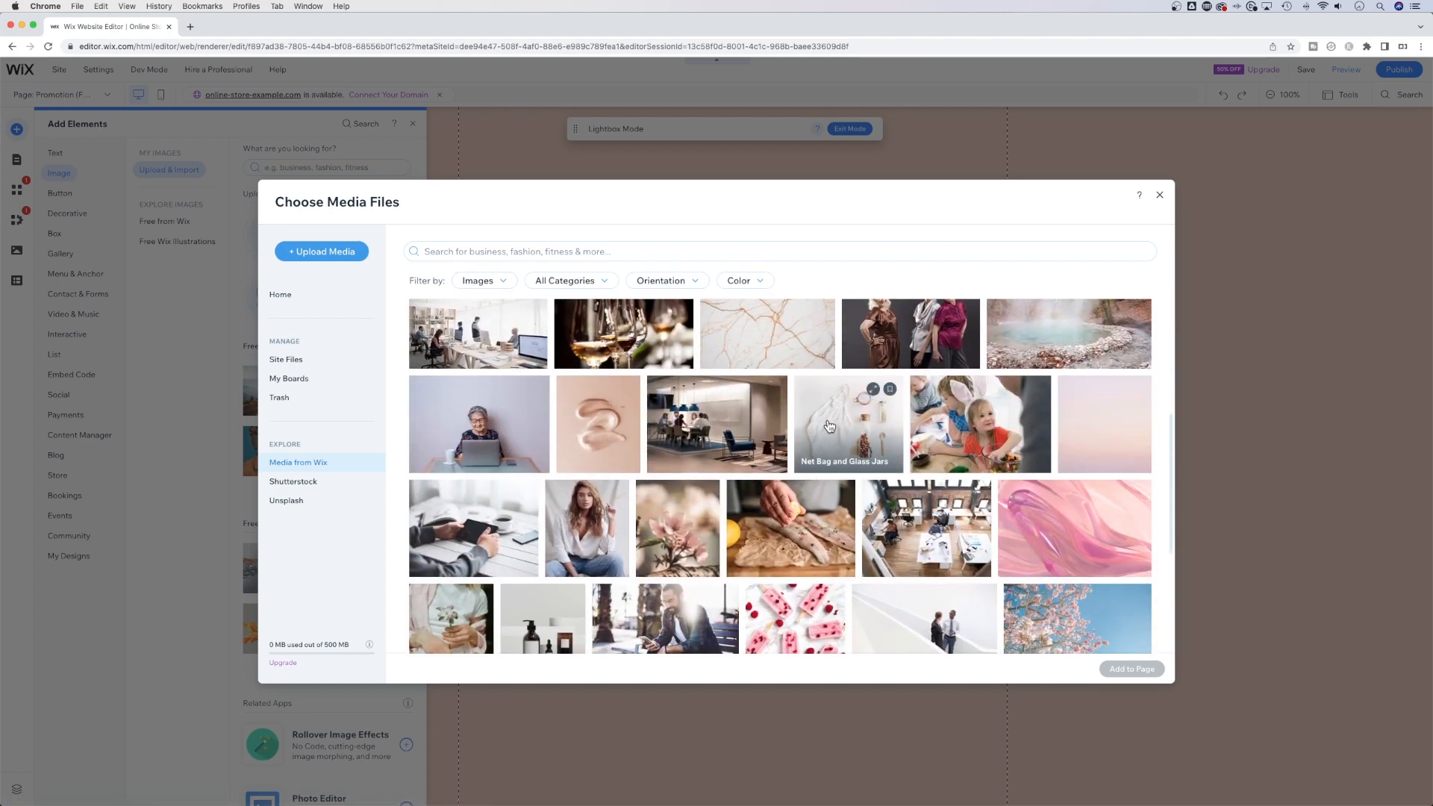
click(848, 432)
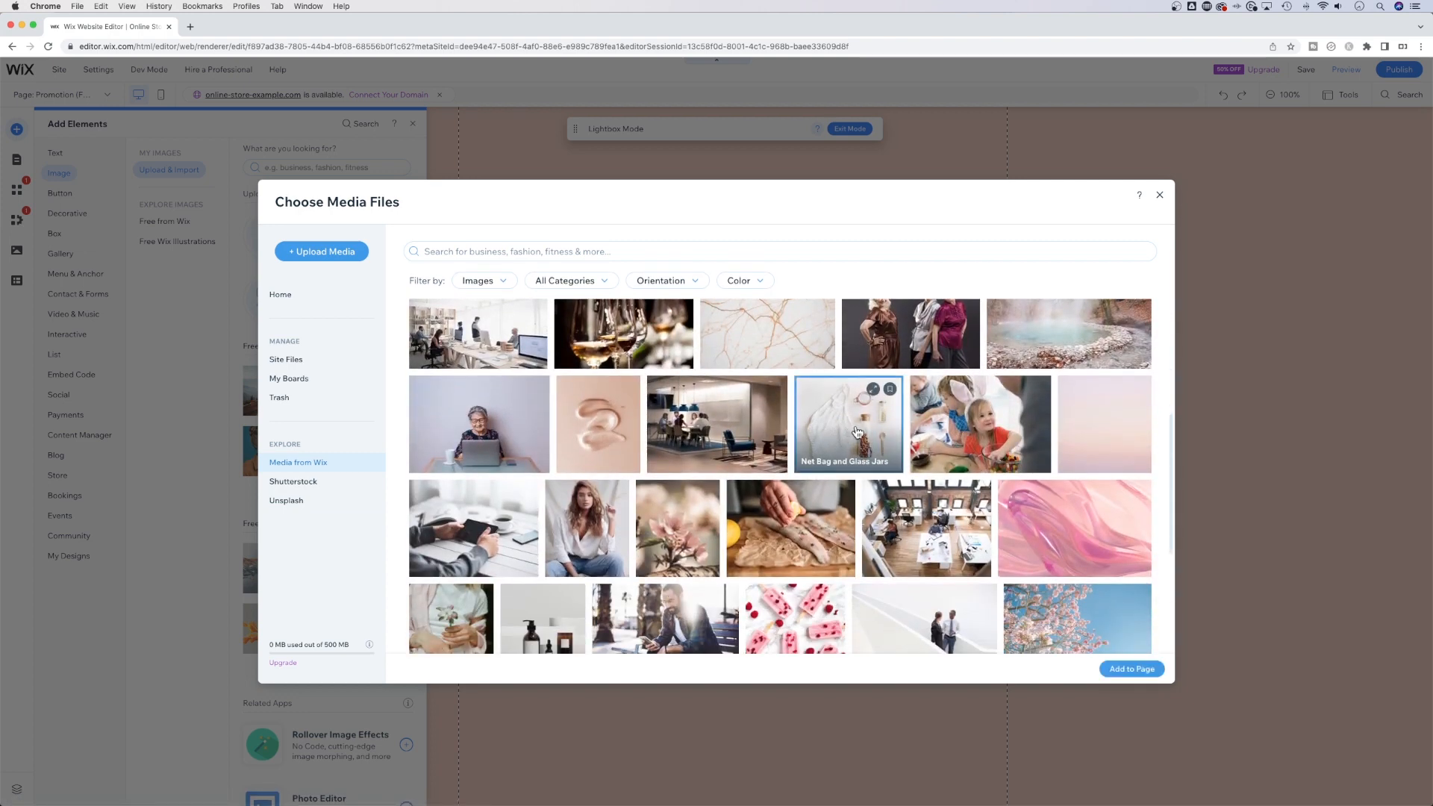
click(1132, 669)
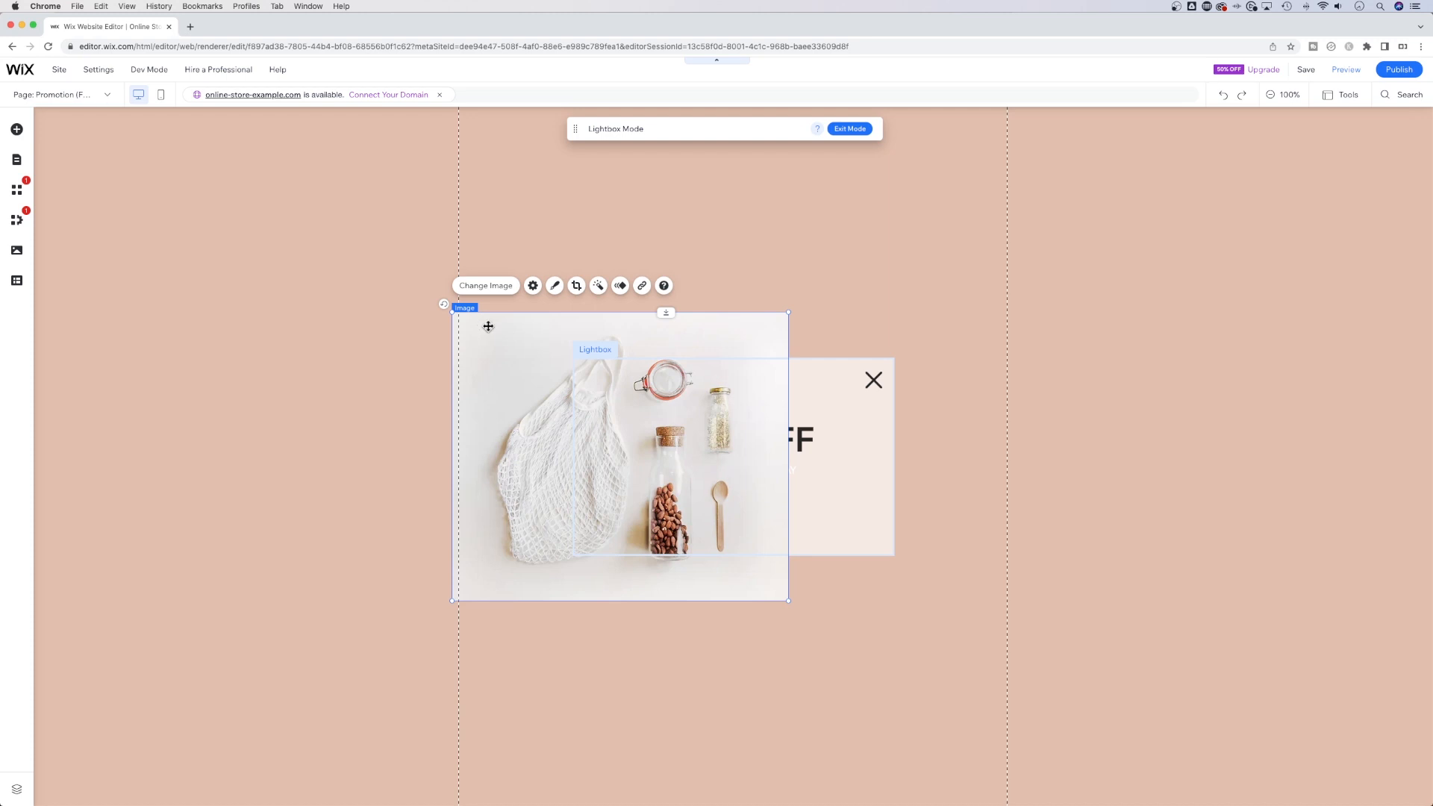
- Shrink the image to about 284 by 244 px clear above the lightbox, and stretch the lightbox into a roughly square shape
drag(452, 312, 664, 480)
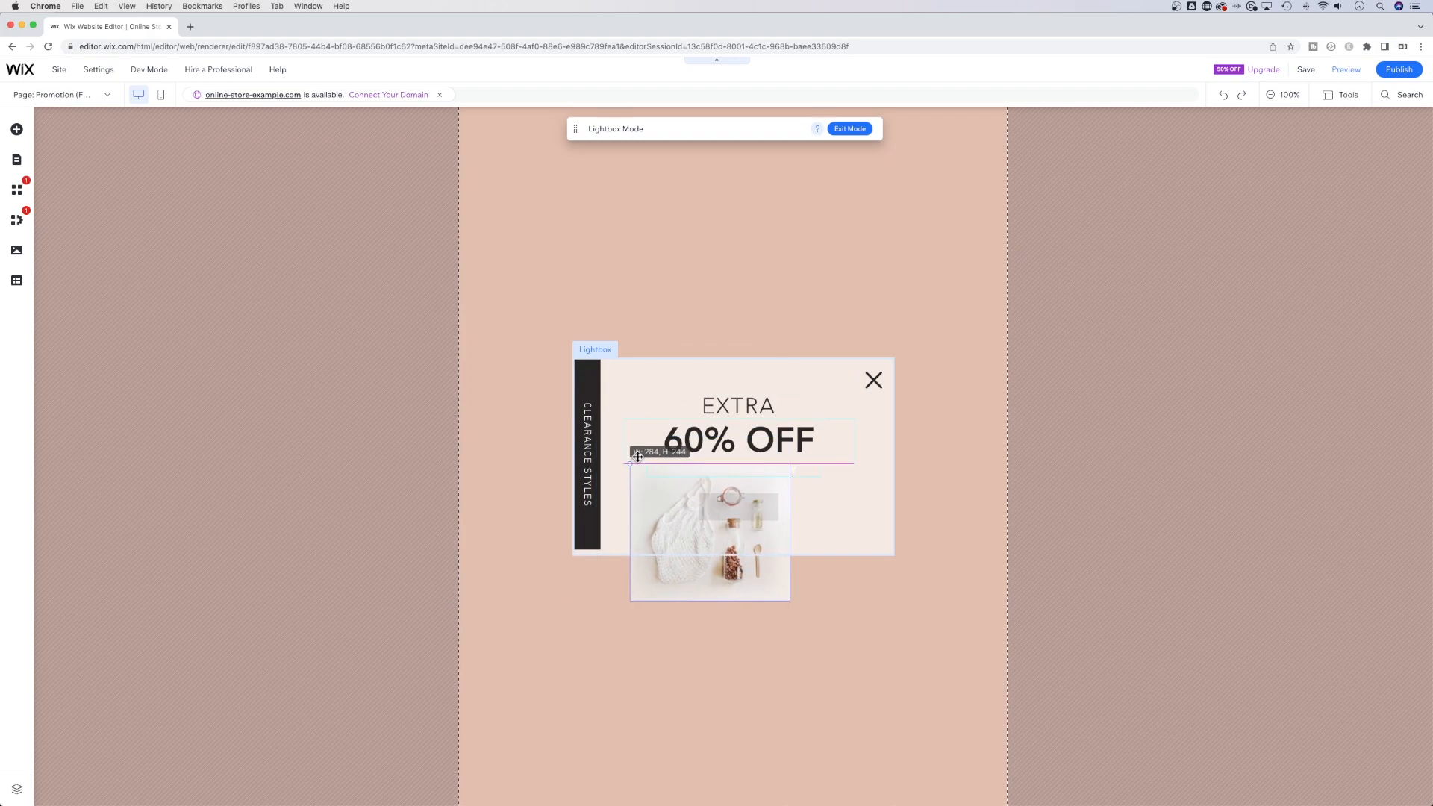
drag(685, 533, 876, 255)
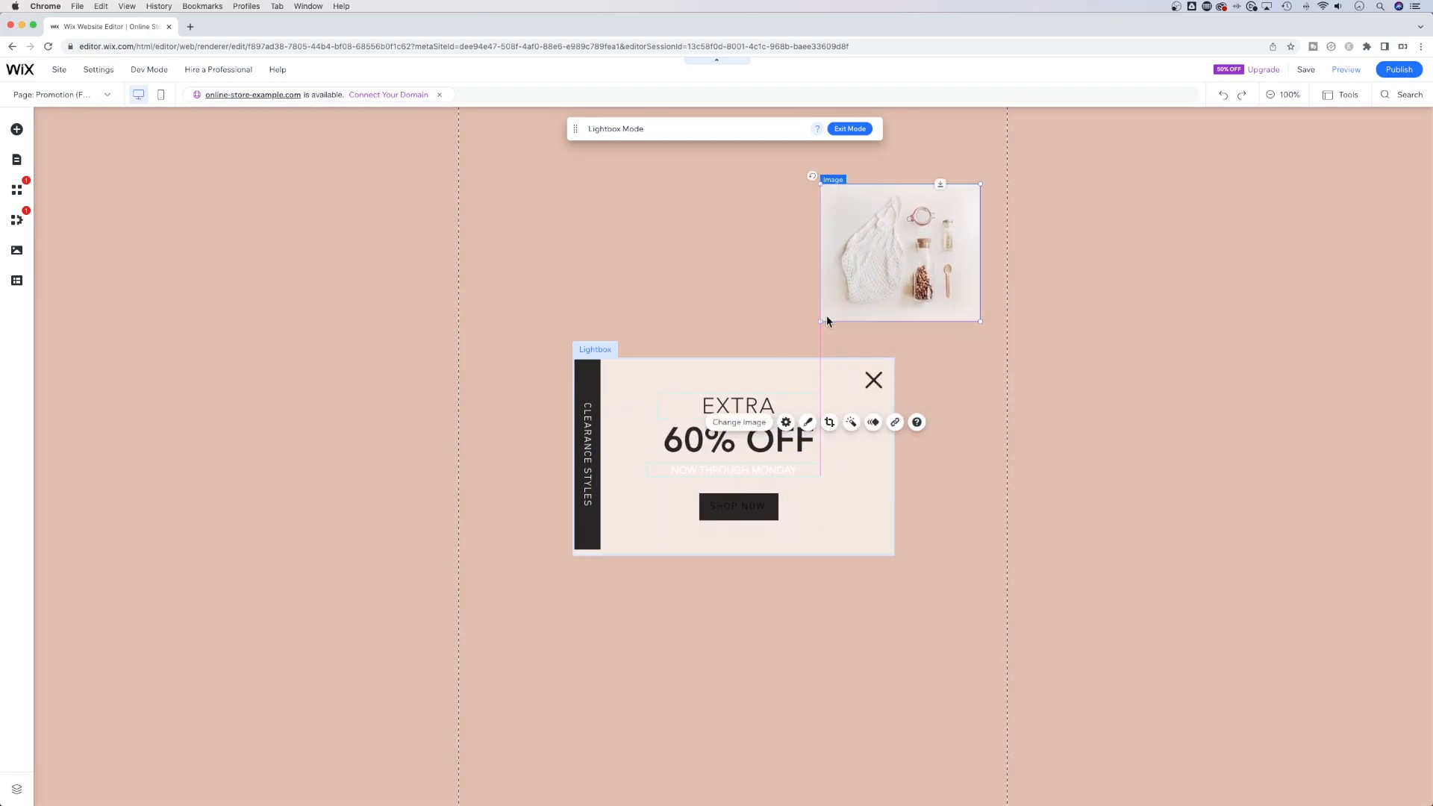
click(734, 359)
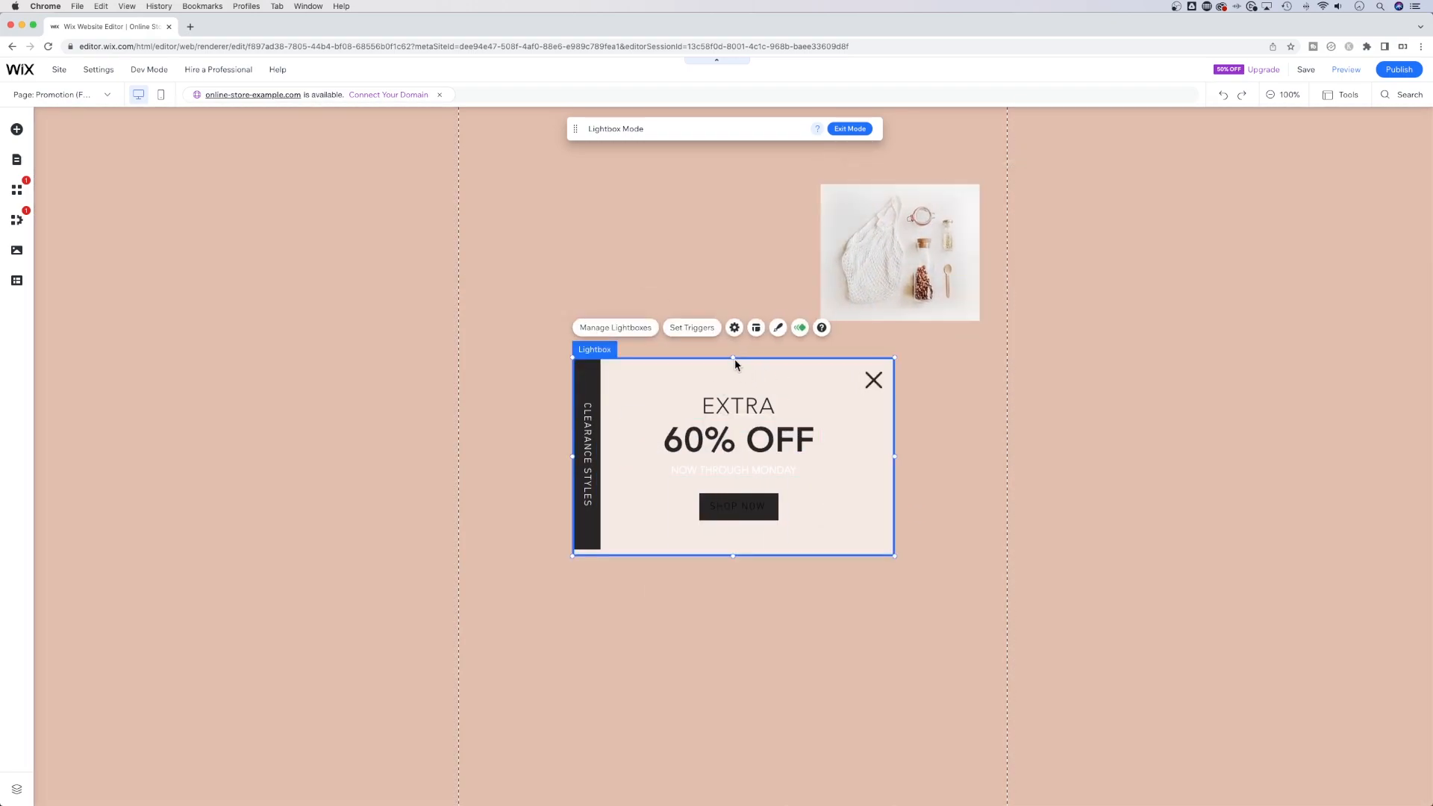
drag(732, 359, 732, 295)
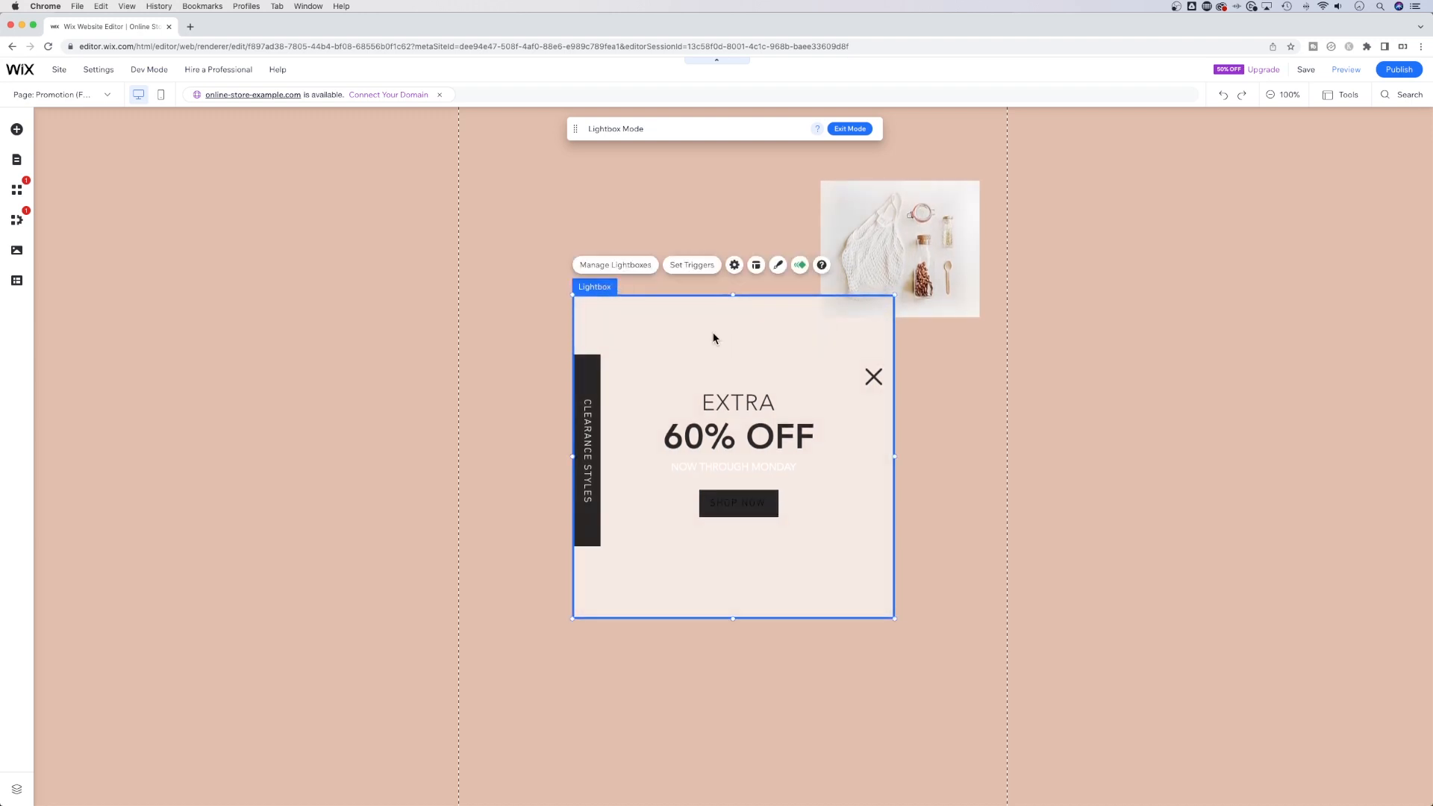
- Move the EXTRA and 60% OFF texts up and the NOW THROUGH MONDAY text and SHOP NOW button down, leaving a gap between them
click(738, 400)
shift+click(762, 444)
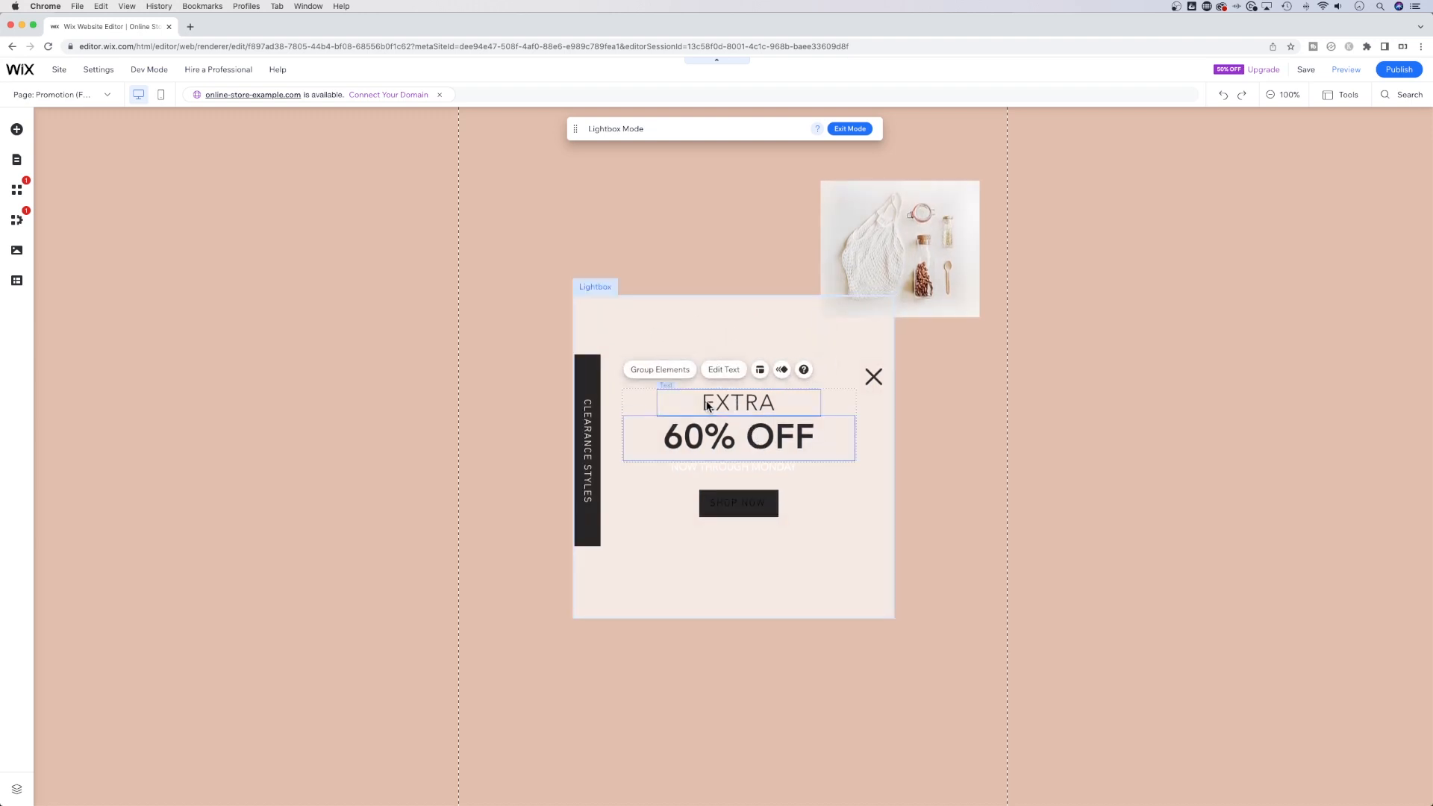
drag(752, 446, 753, 400)
click(765, 443)
click(767, 467)
shift+click(762, 505)
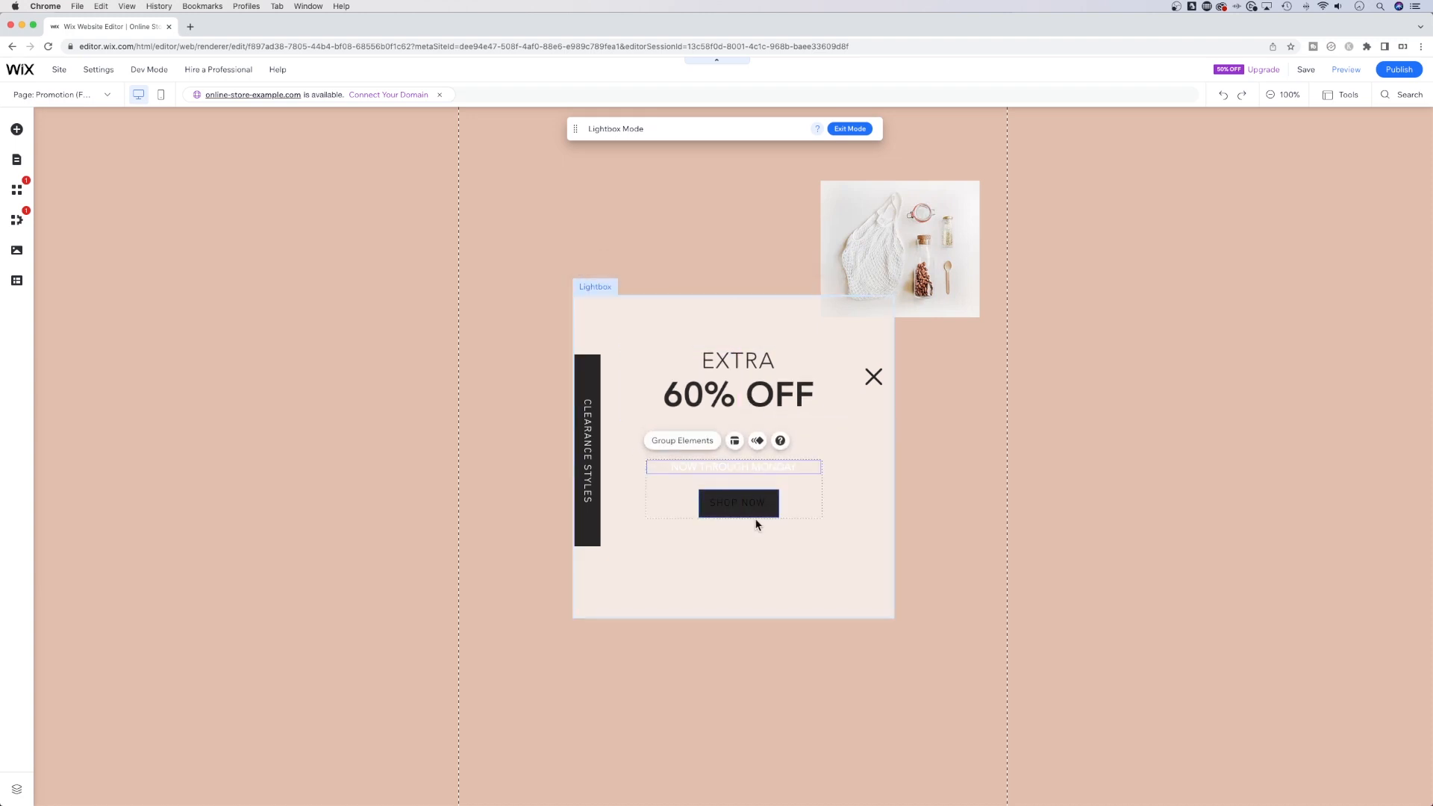
drag(760, 512, 759, 566)
- Fit a reduced image beneath the 60% OFF text, and space the NOW THROUGH MONDAY text and SHOP NOW button below it
click(920, 194)
drag(912, 212, 756, 440)
drag(815, 548, 756, 535)
click(756, 520)
shift+click(757, 549)
click(762, 519)
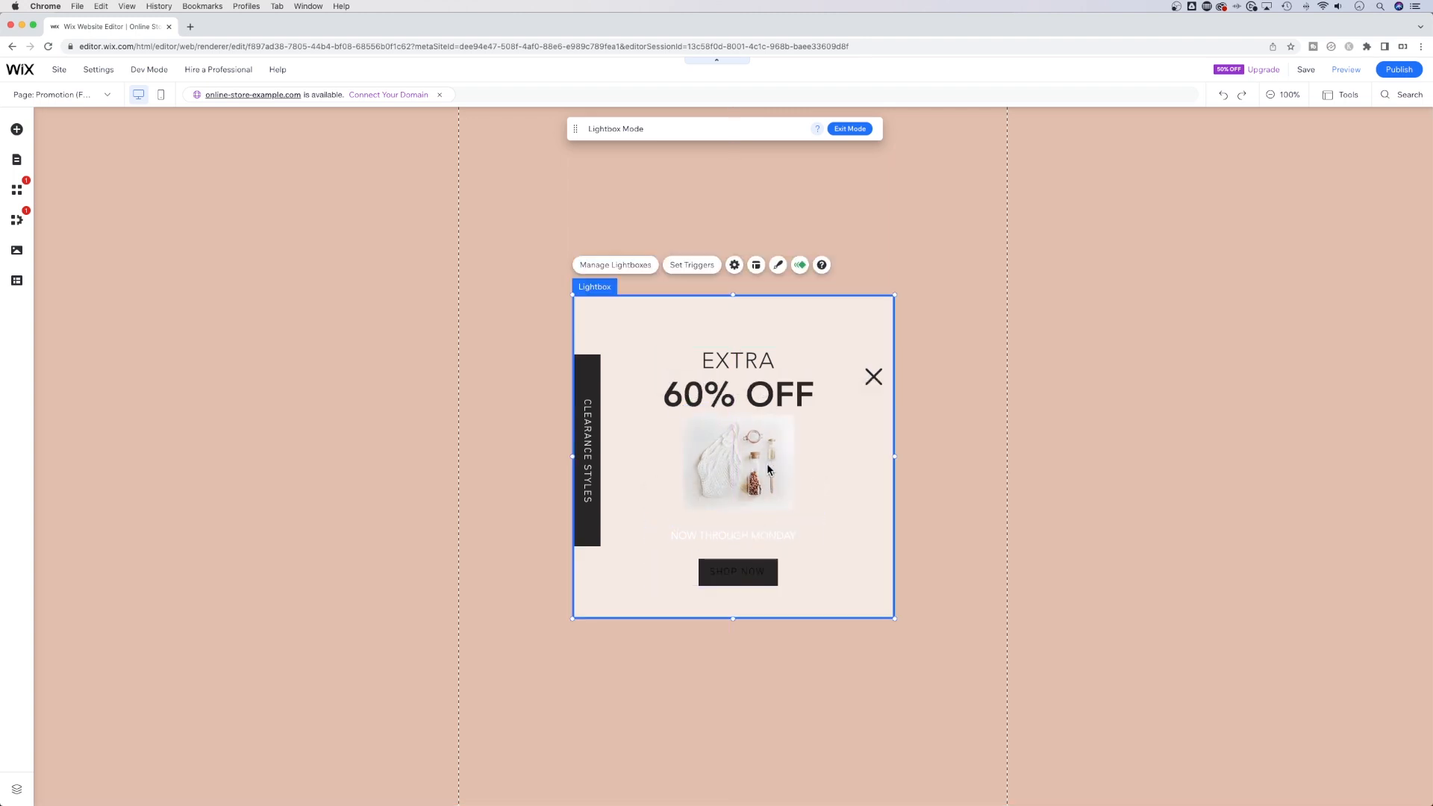
drag(767, 464, 767, 467)
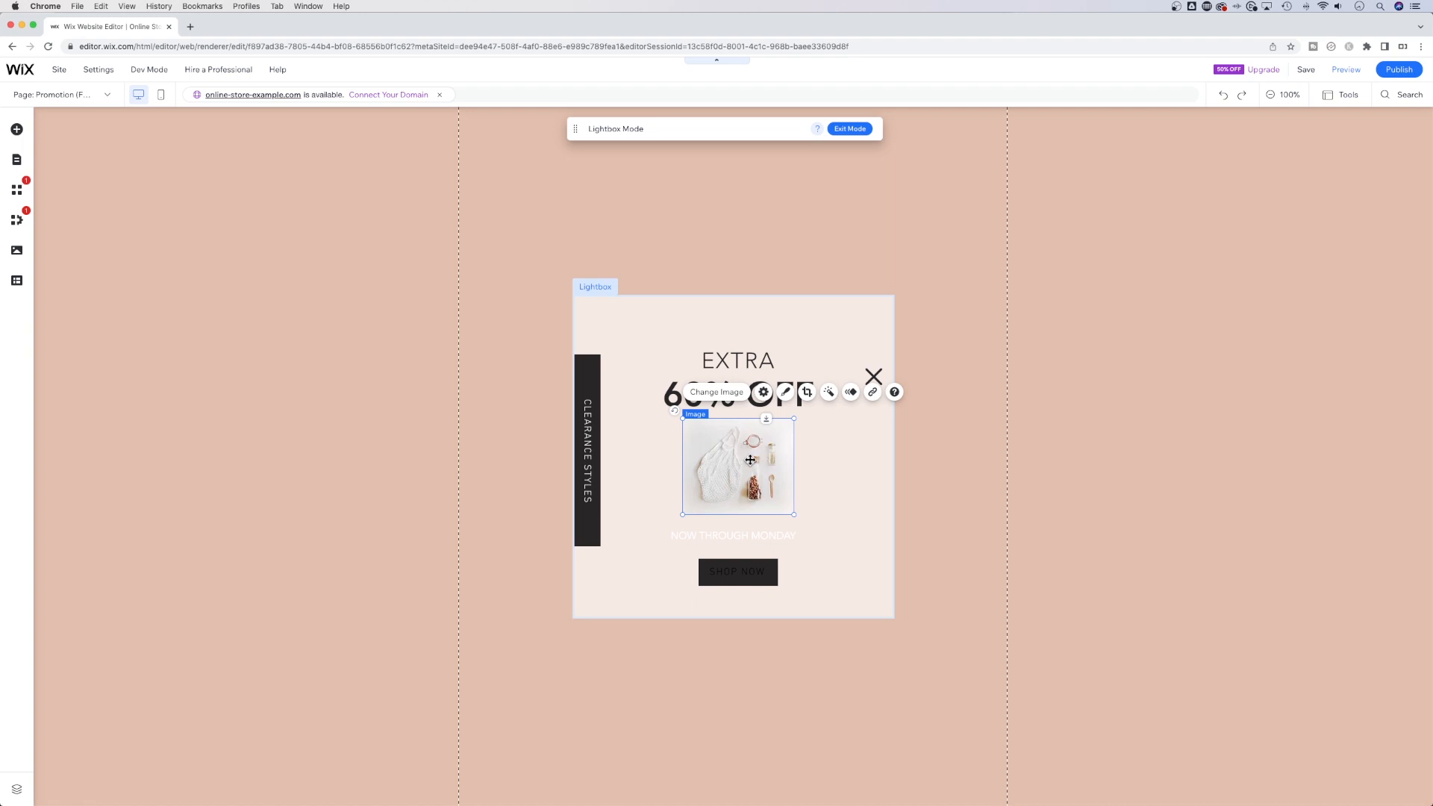
- Apply the curved-shadow frame from My frames to the net bag image
click(785, 393)
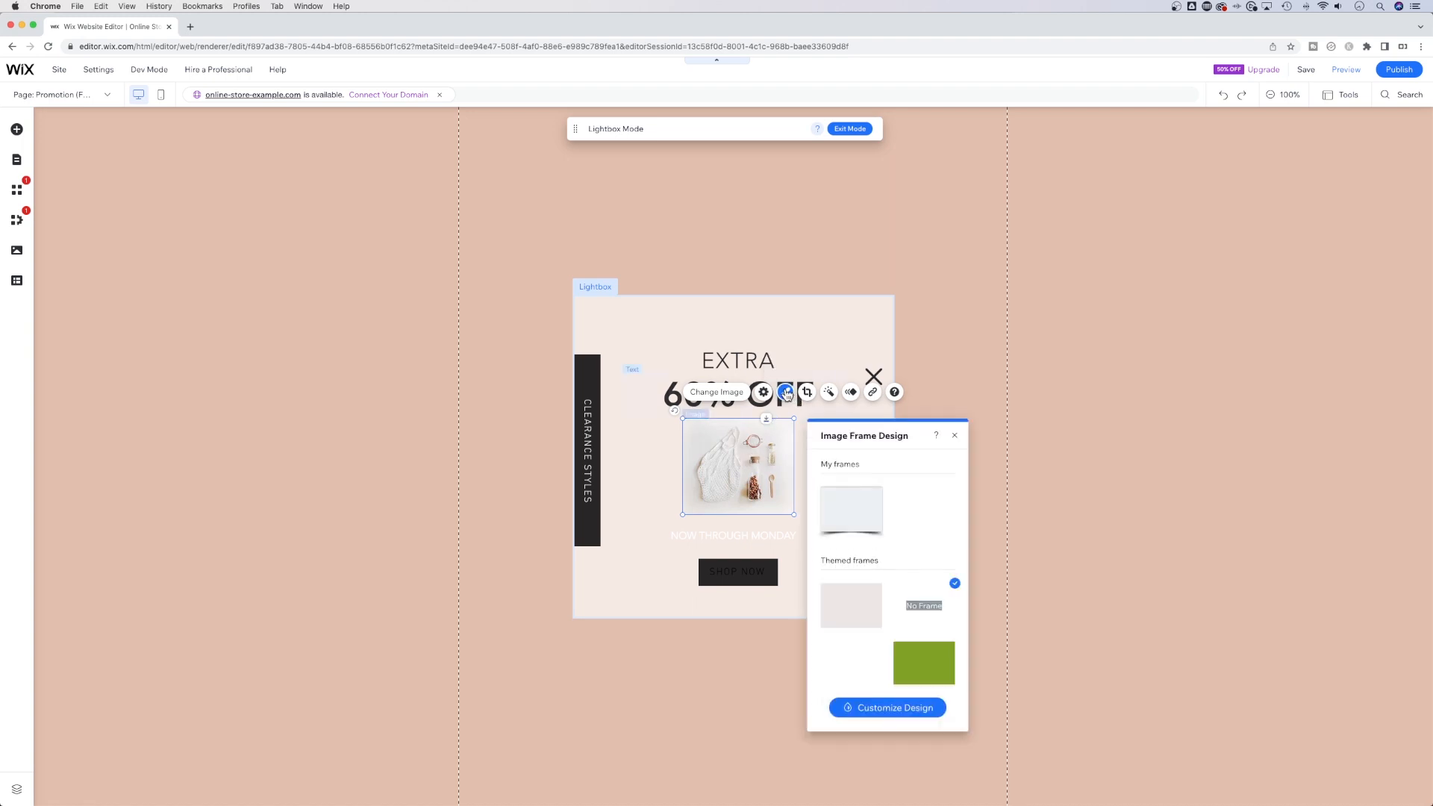
click(864, 526)
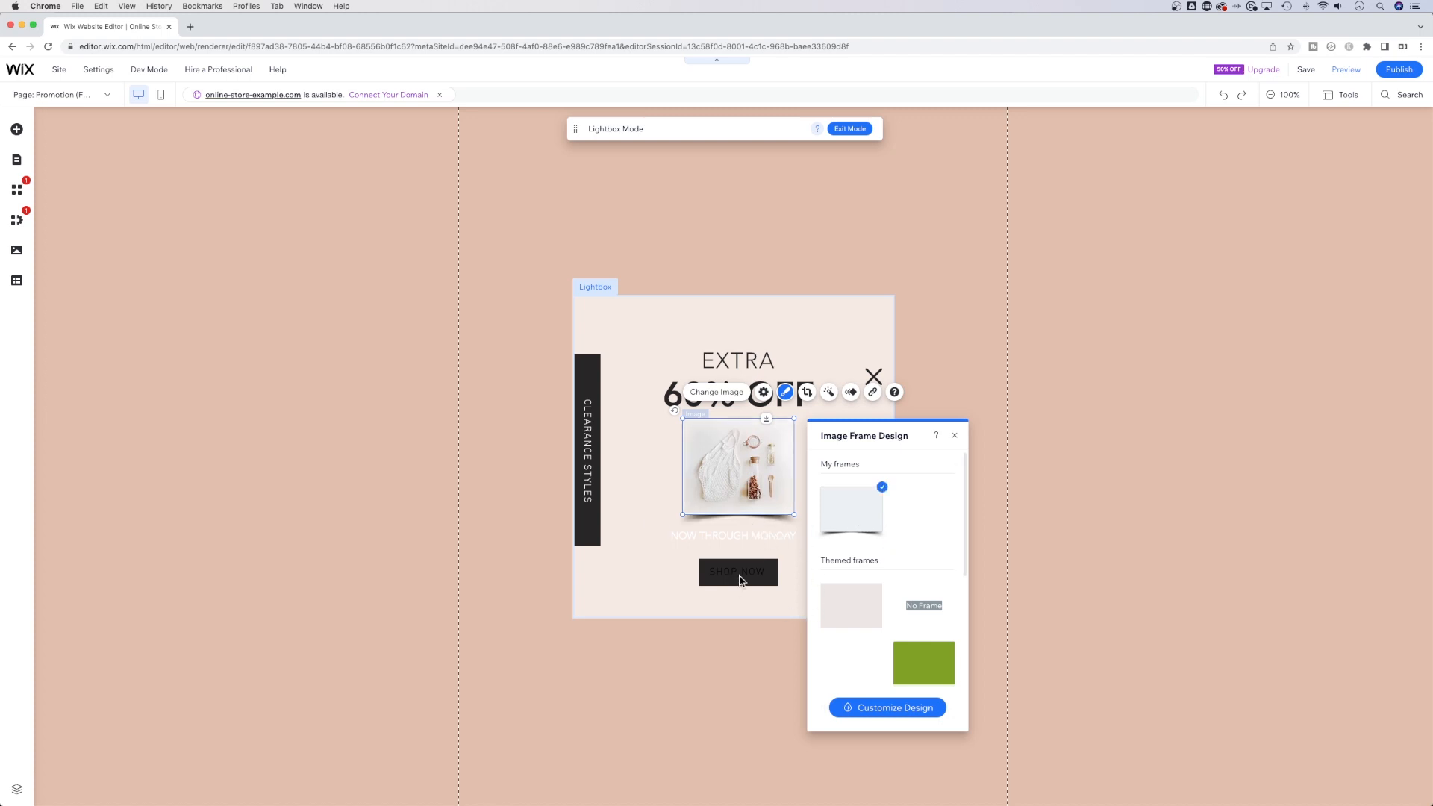
click(770, 533)
click(856, 459)
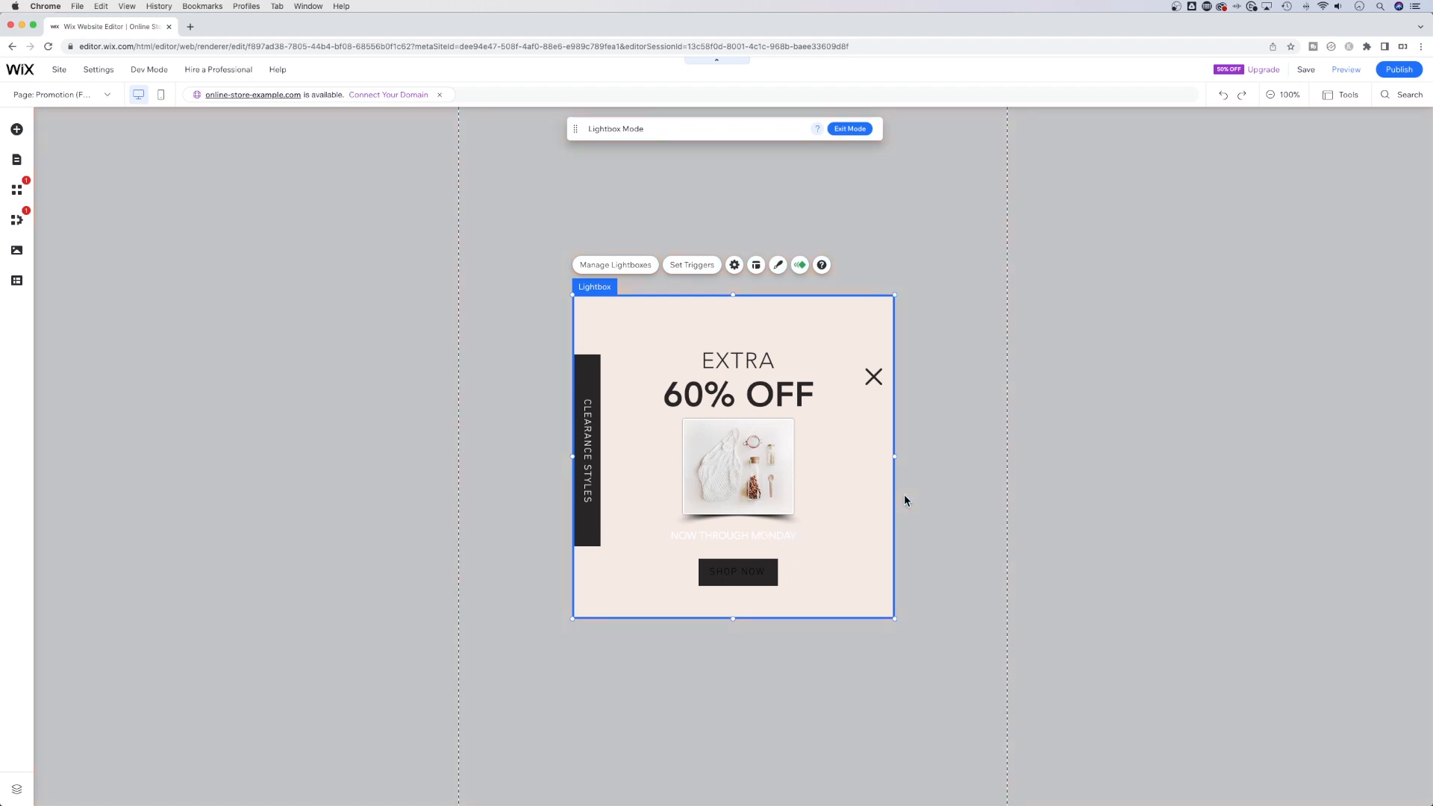
- Move the NOW THROUGH MONDAY text slightly down, away from the image's shadow
click(754, 536)
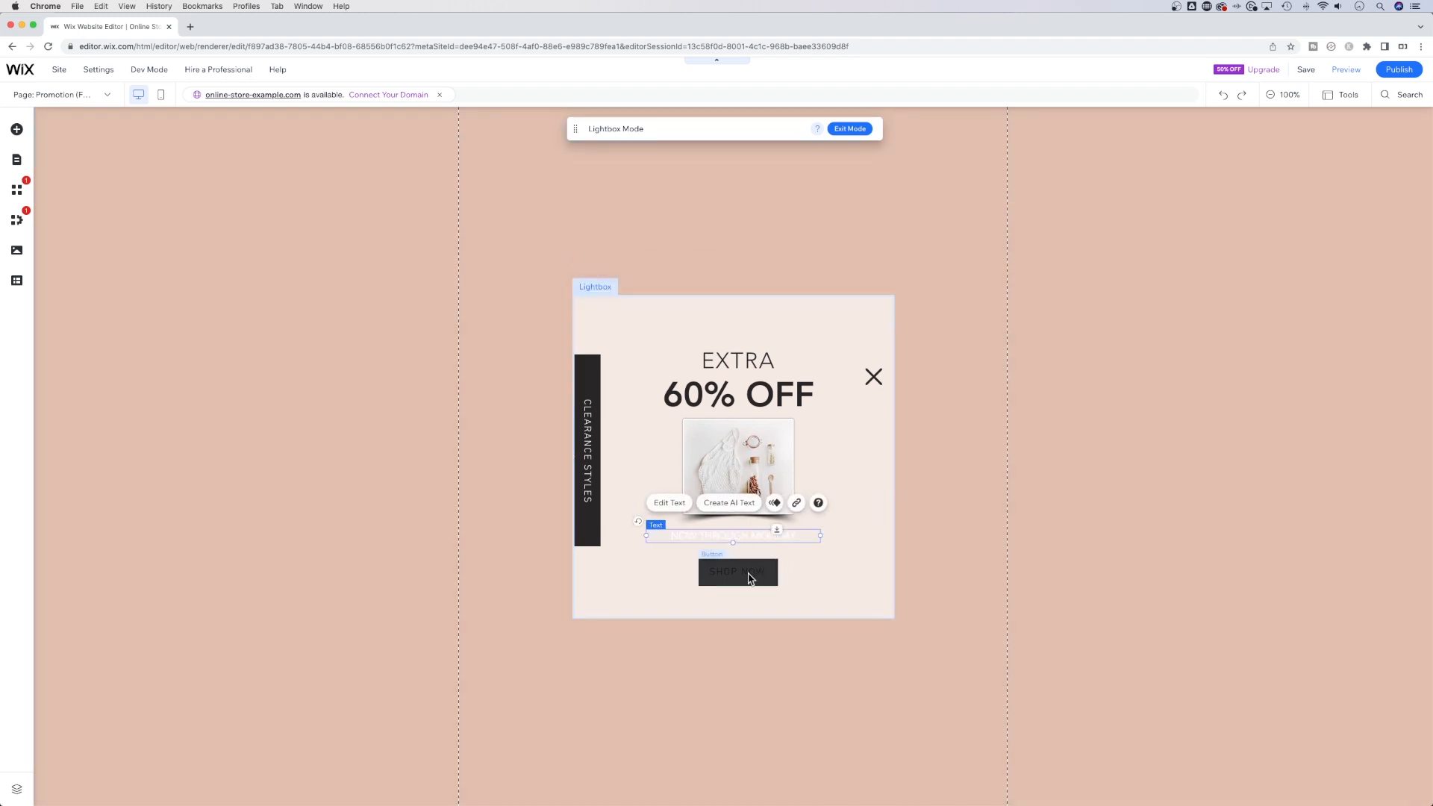
click(744, 576)
click(683, 536)
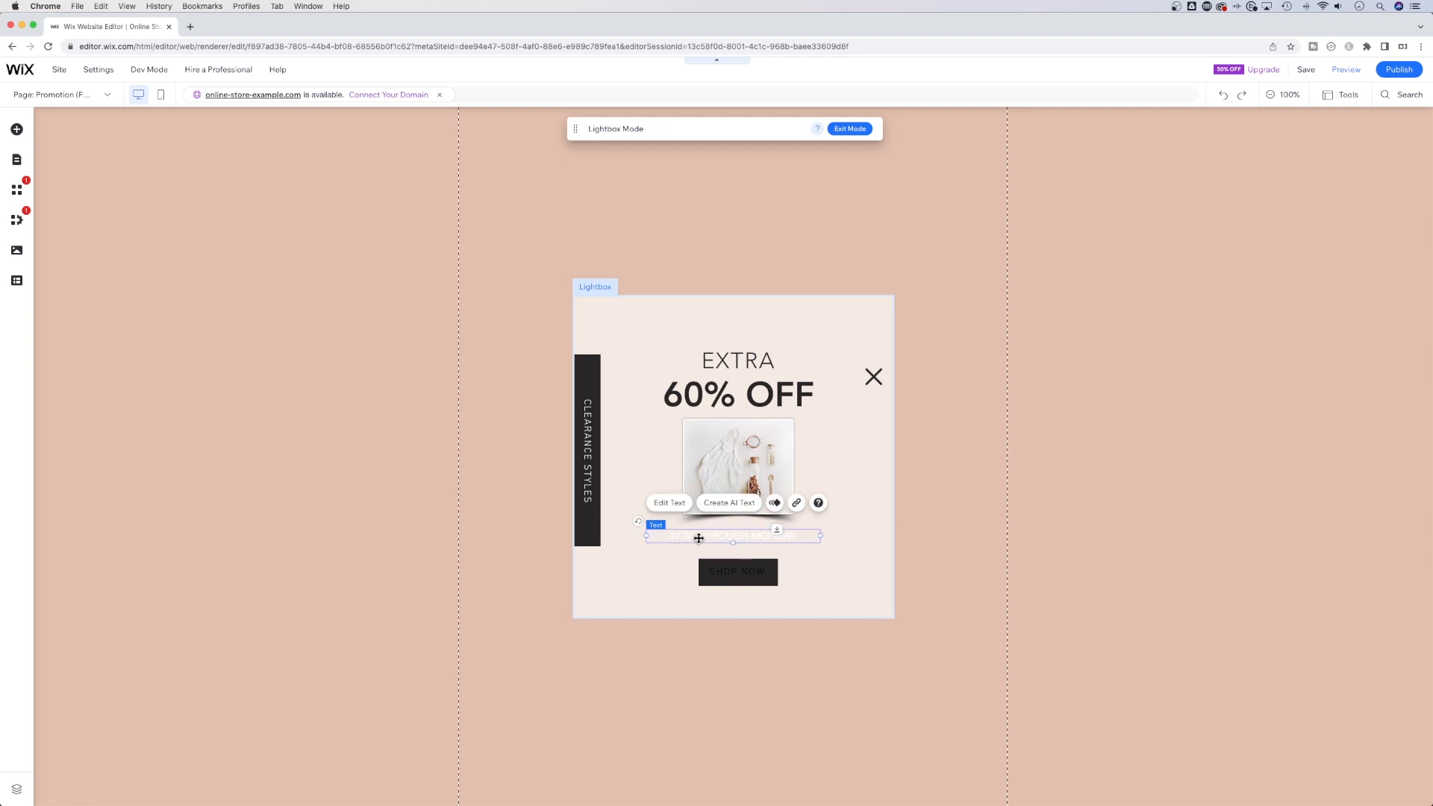
drag(724, 534, 724, 539)
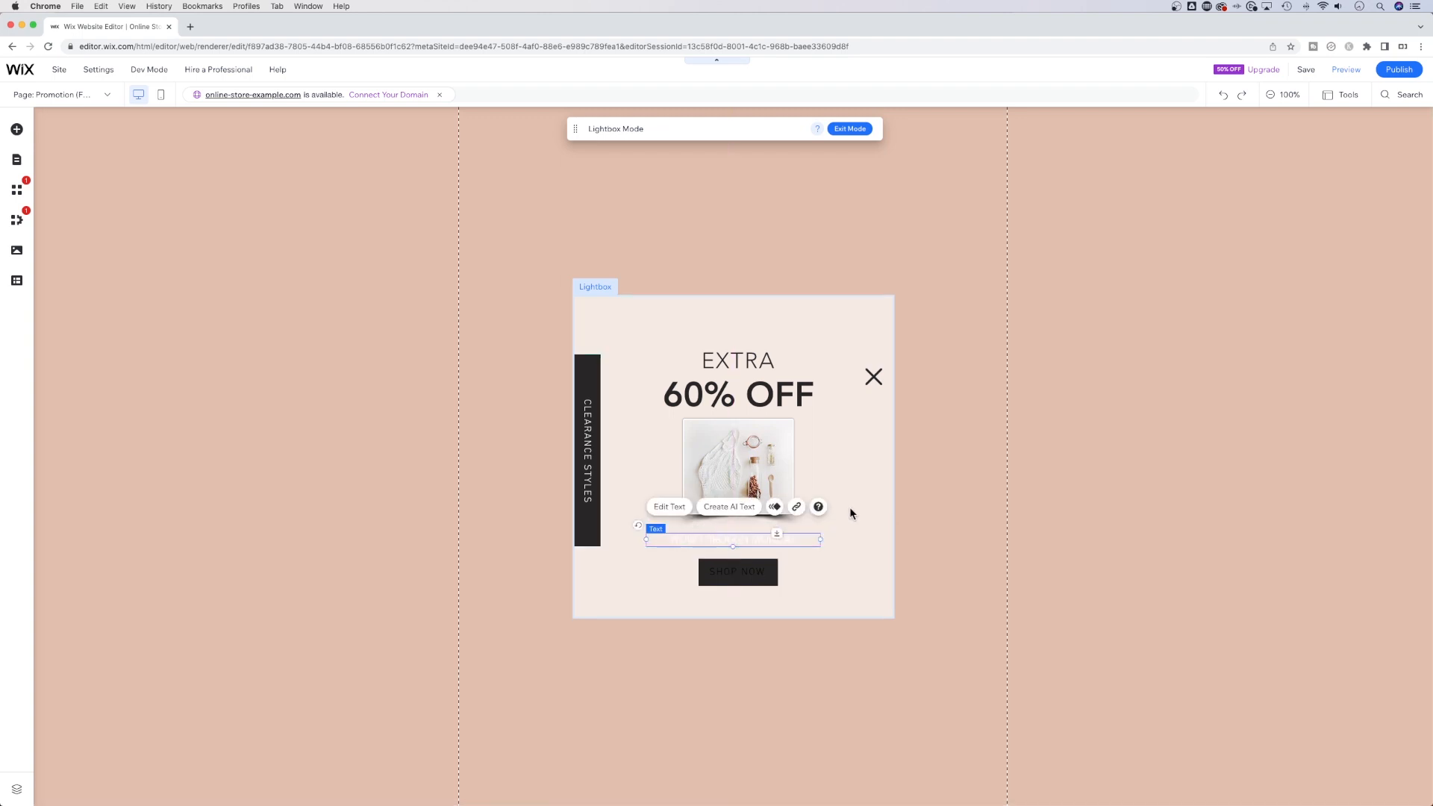
- View the image sources available for replacing the net bag image in the lightbox
click(810, 469)
click(757, 457)
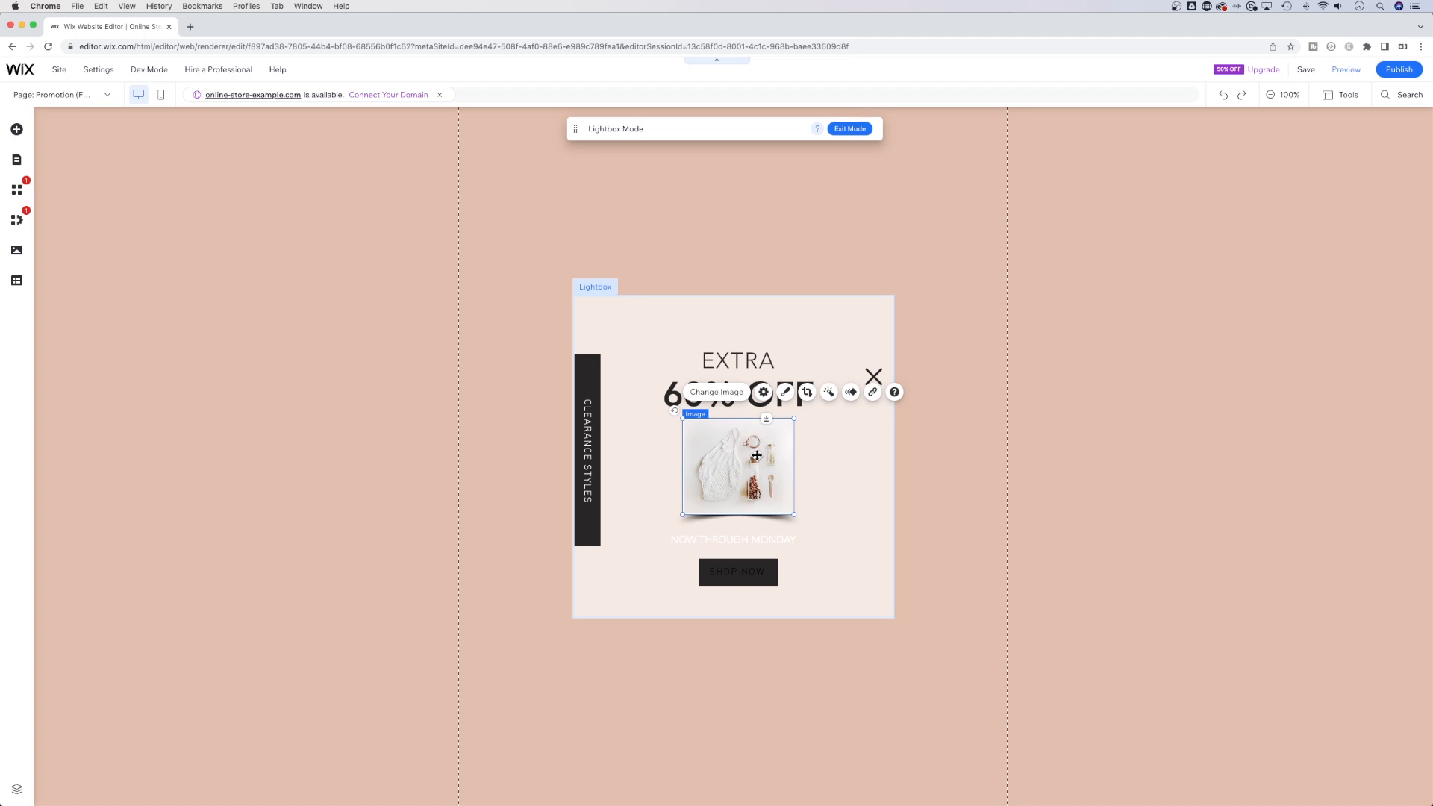
click(725, 396)
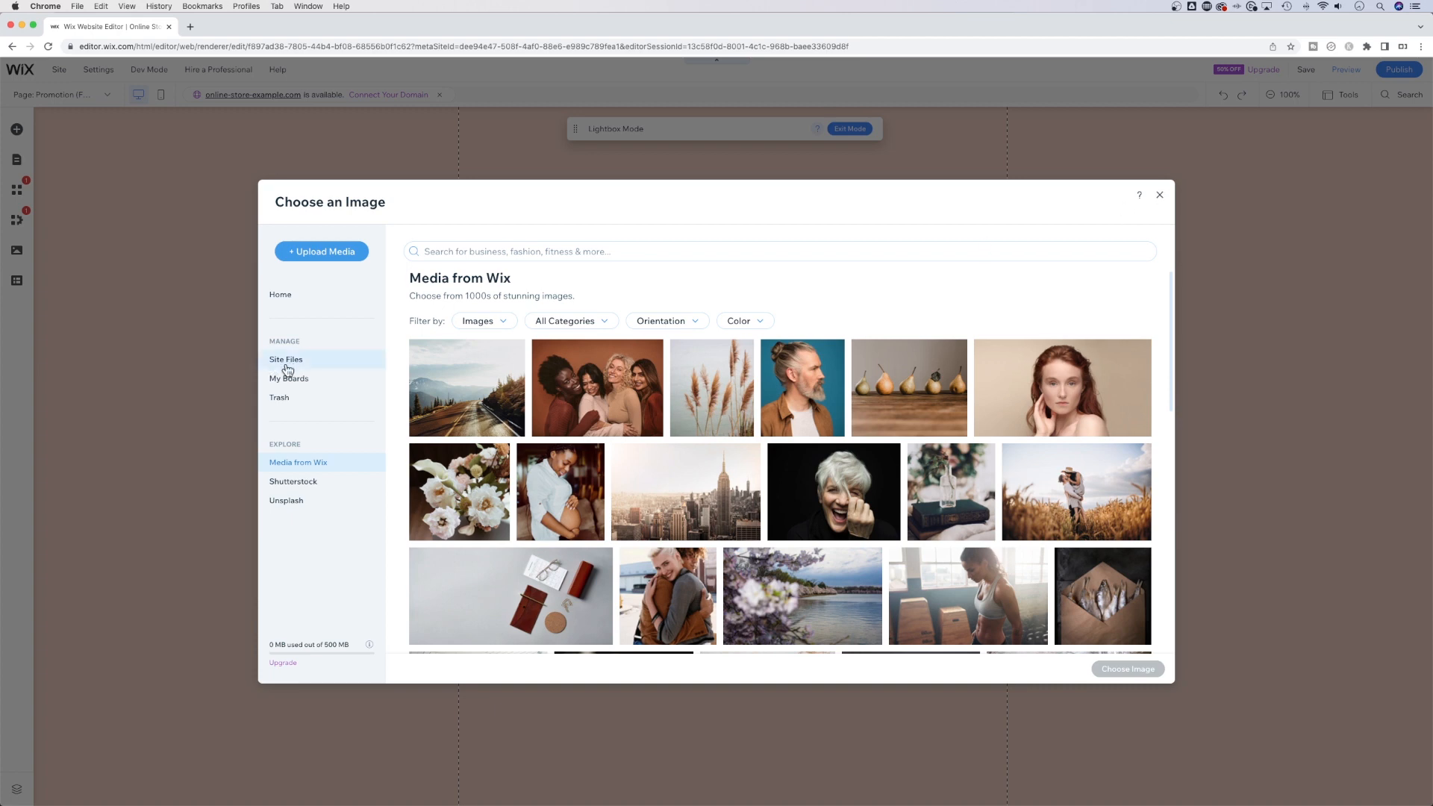
click(1160, 196)
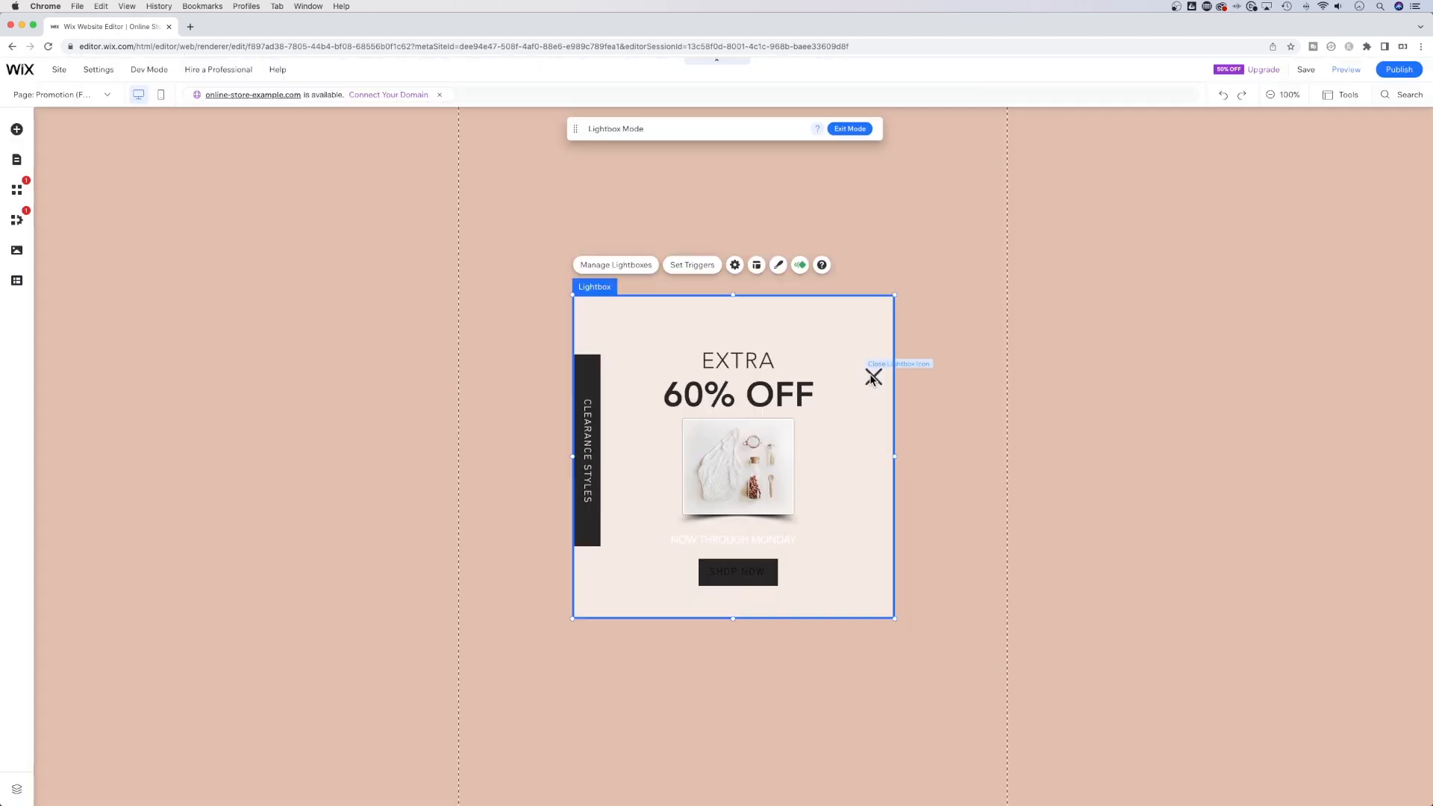
- Move the lightbox's close icon up into its corner, shift the EXTRA and 60% OFF texts slightly up together, and exit lightbox mode
click(871, 376)
drag(870, 381, 871, 325)
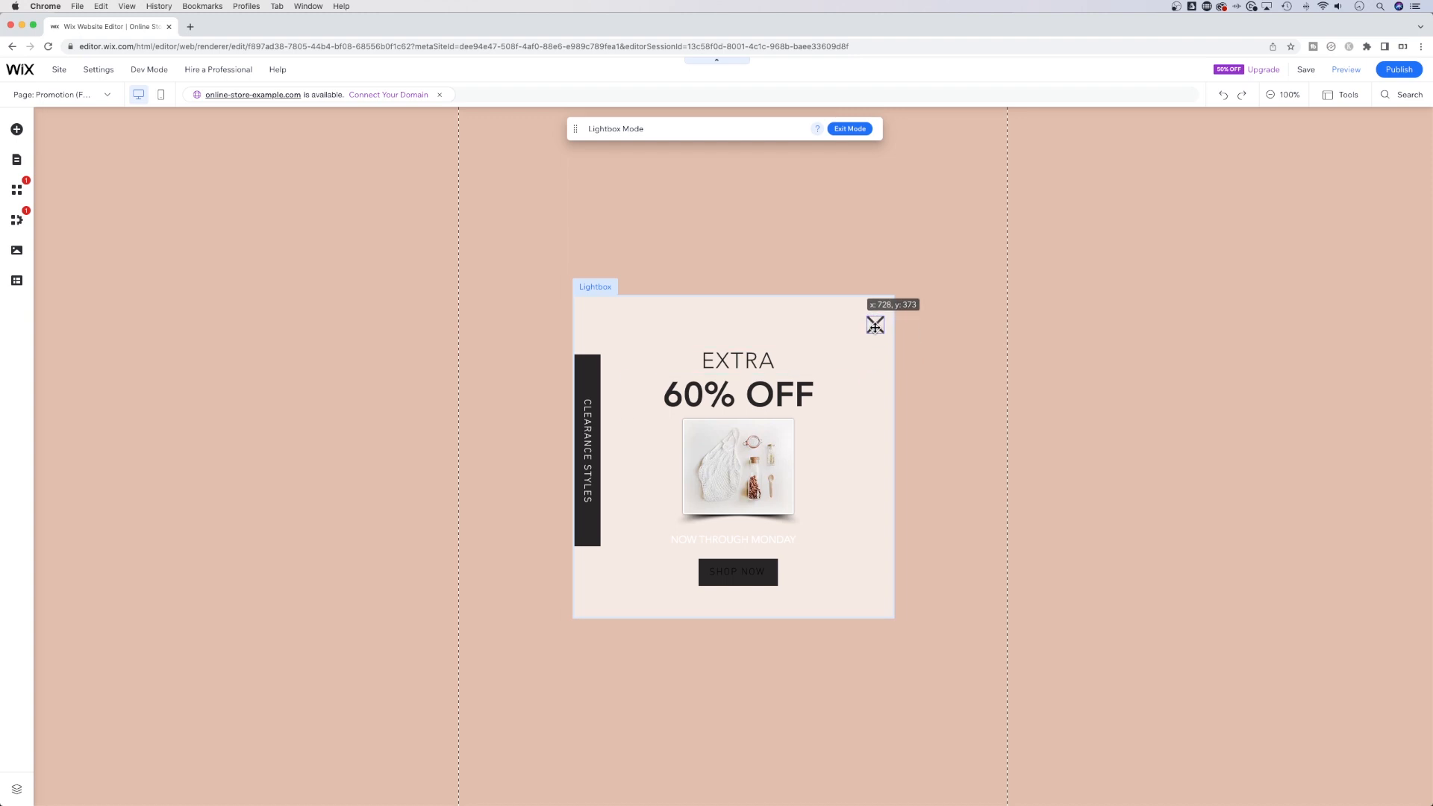
click(777, 356)
shift+click(754, 393)
drag(756, 393, 757, 384)
click(834, 442)
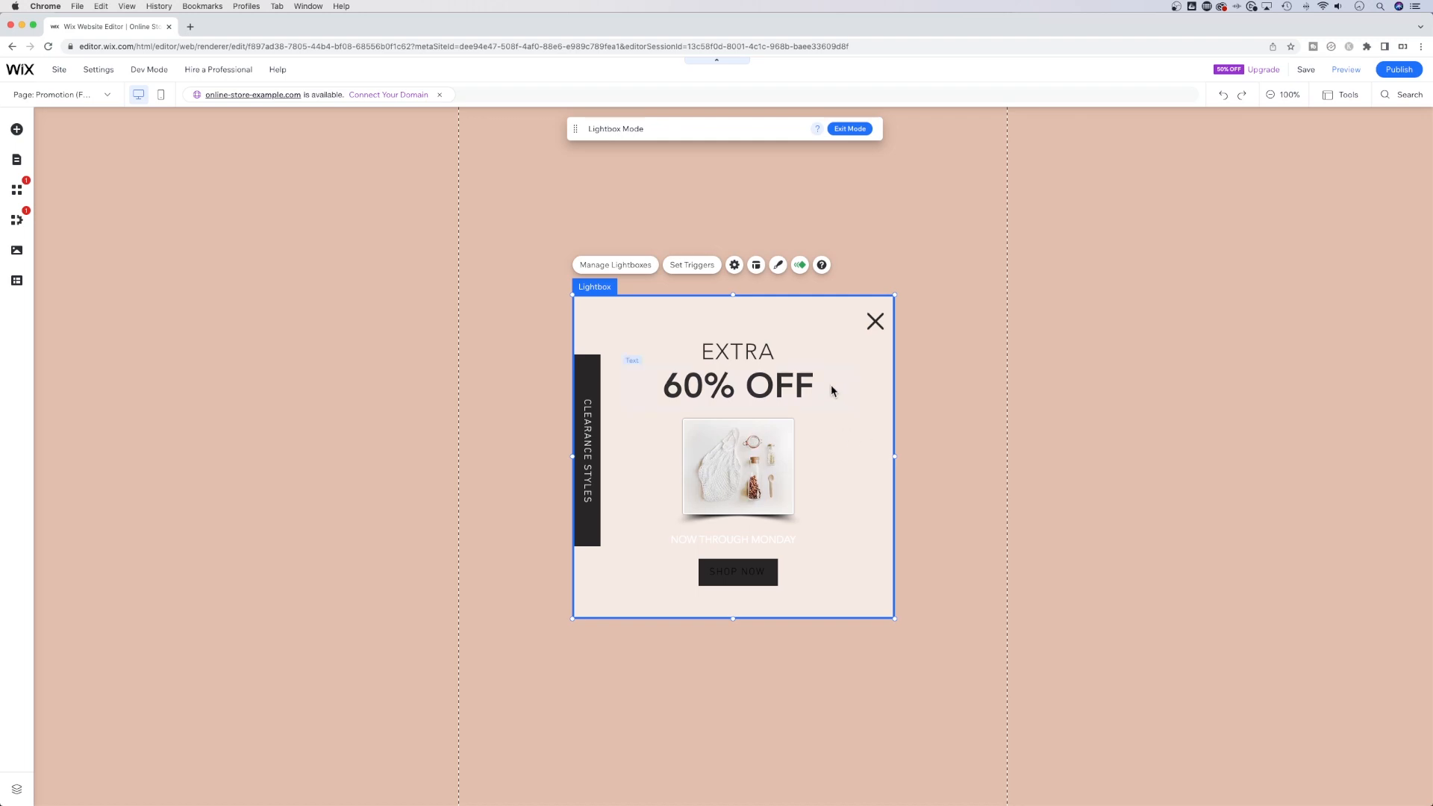
click(846, 129)
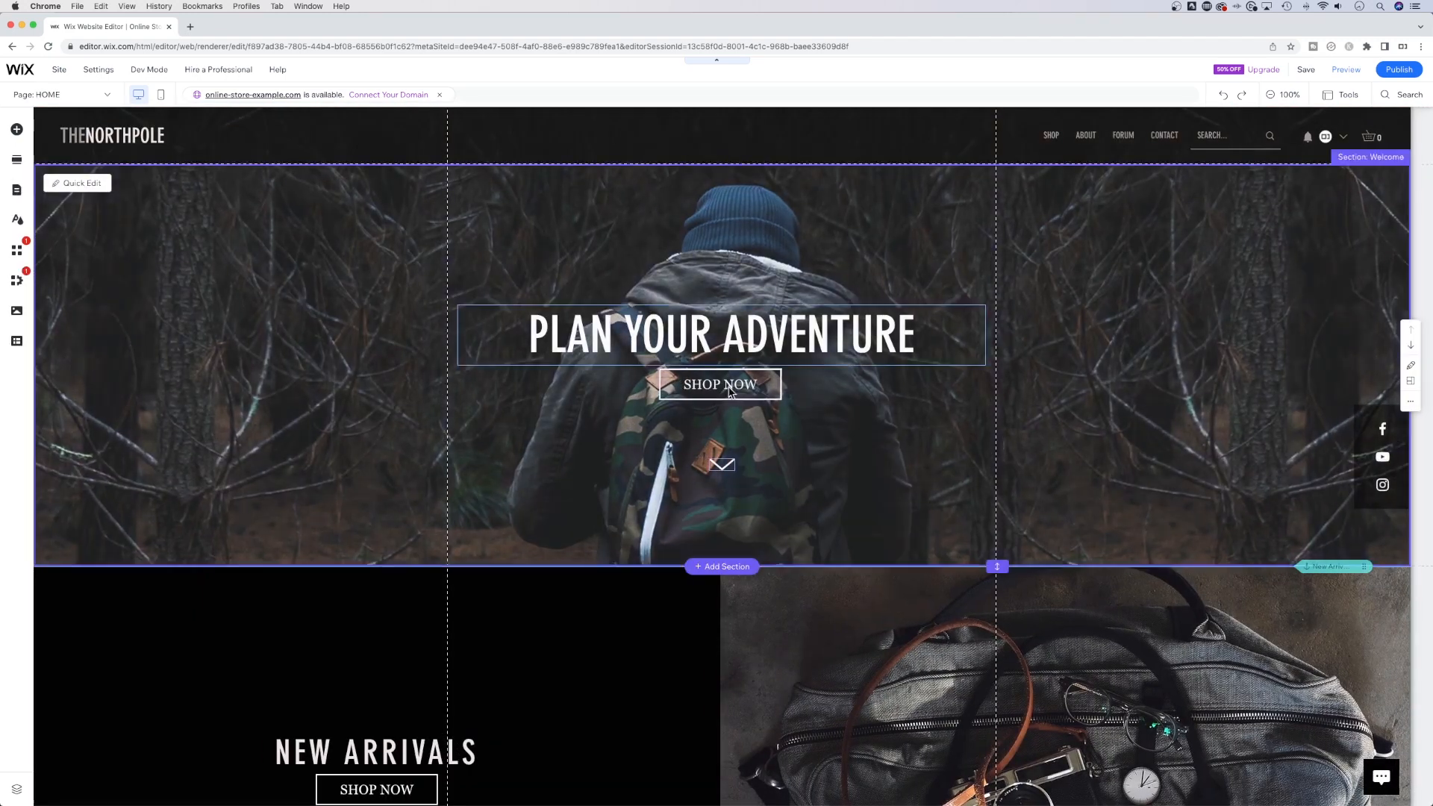
- Check the lightbox choices in the link settings of the home page's SHOP NOW button without applying a change
click(738, 393)
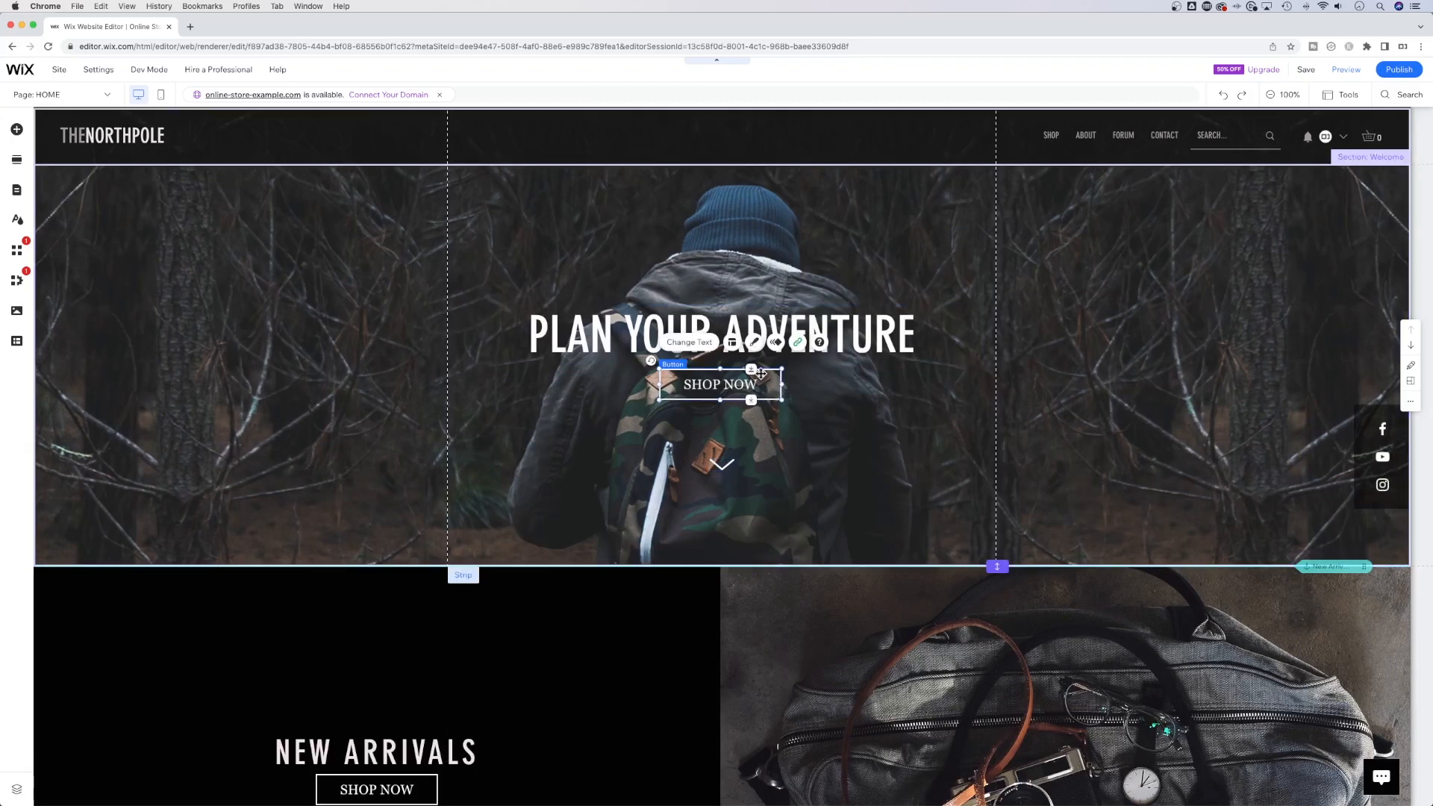
click(795, 342)
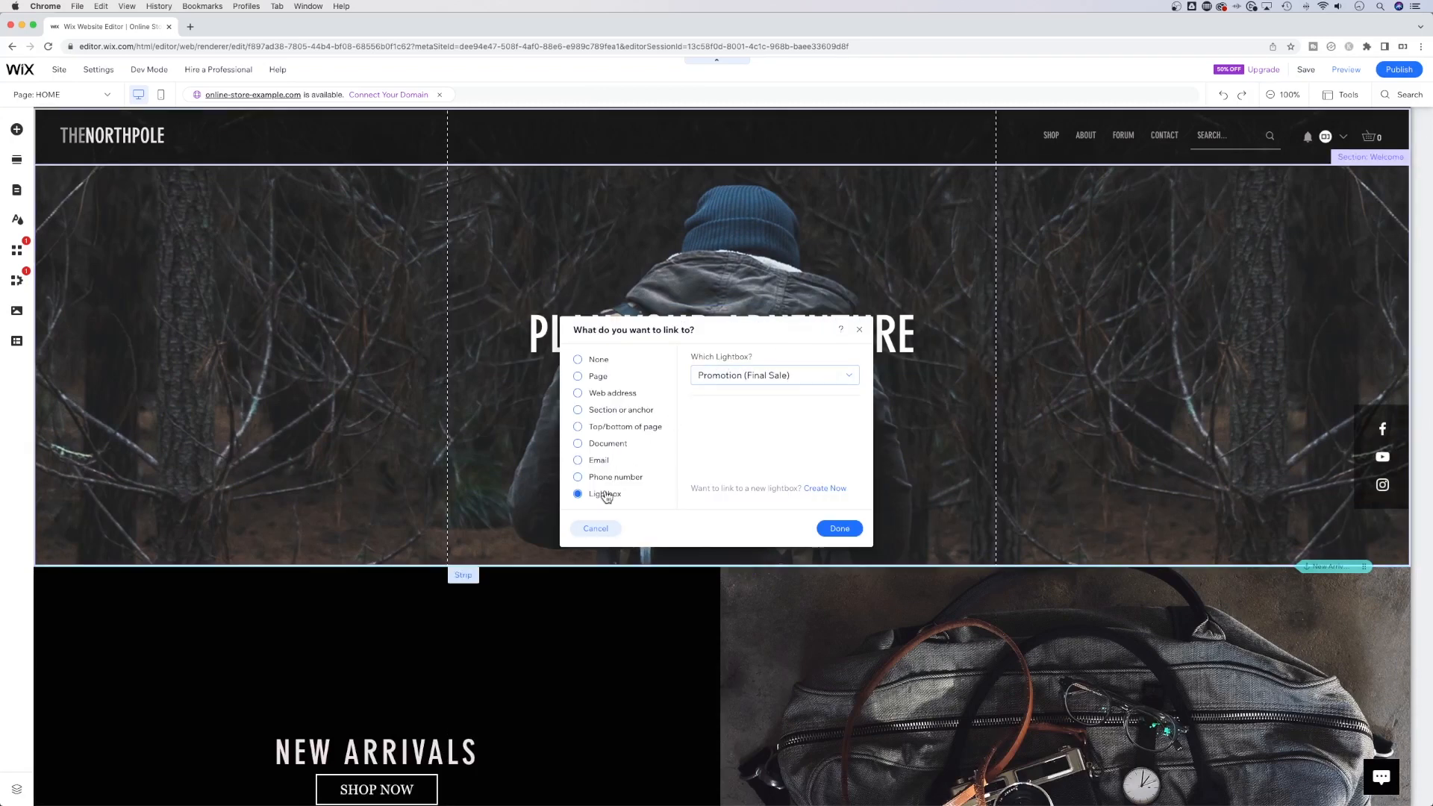
click(771, 381)
click(769, 398)
click(861, 332)
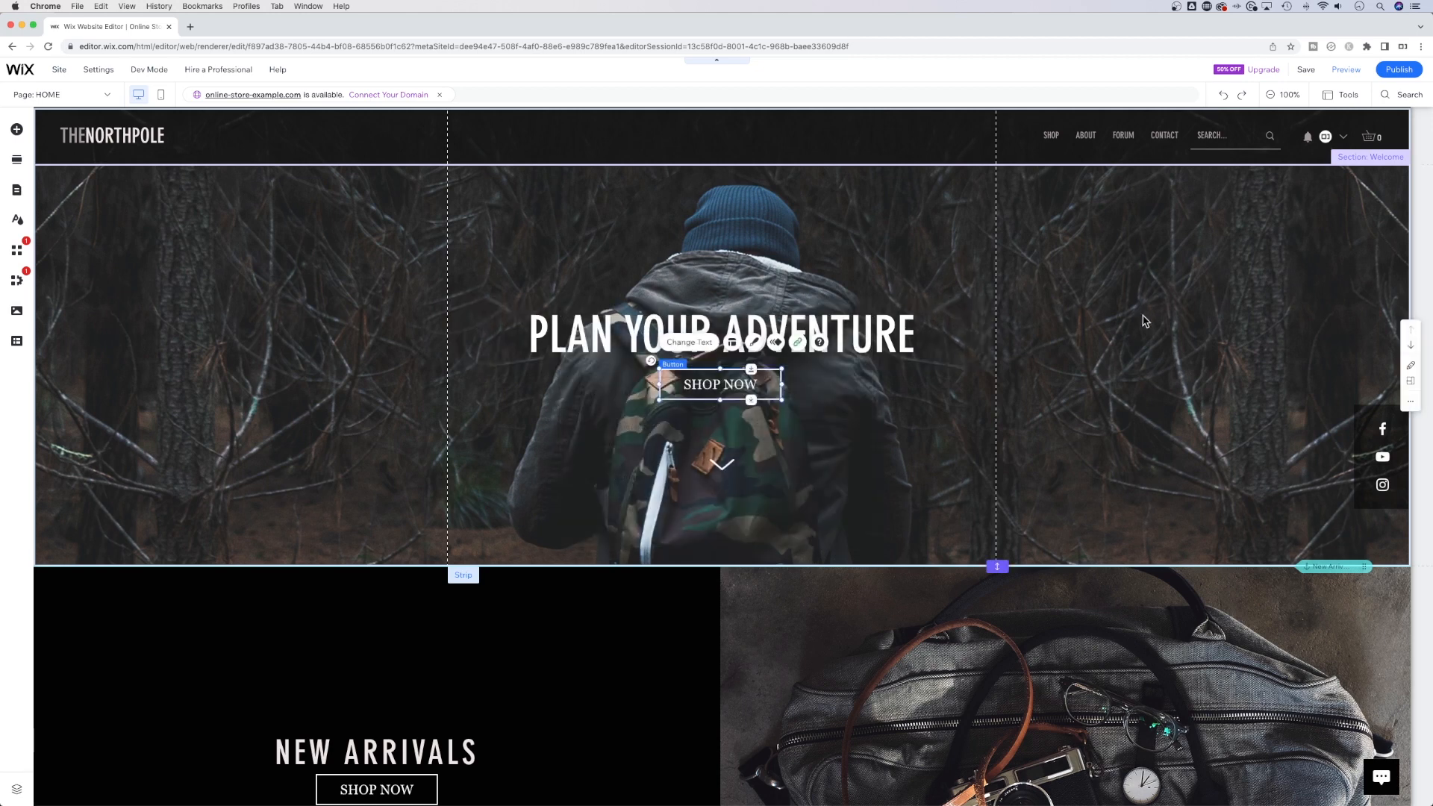
- Preview the site and test which lightbox the SHOP NOW button opens, closing the lightbox after viewing it
click(1347, 70)
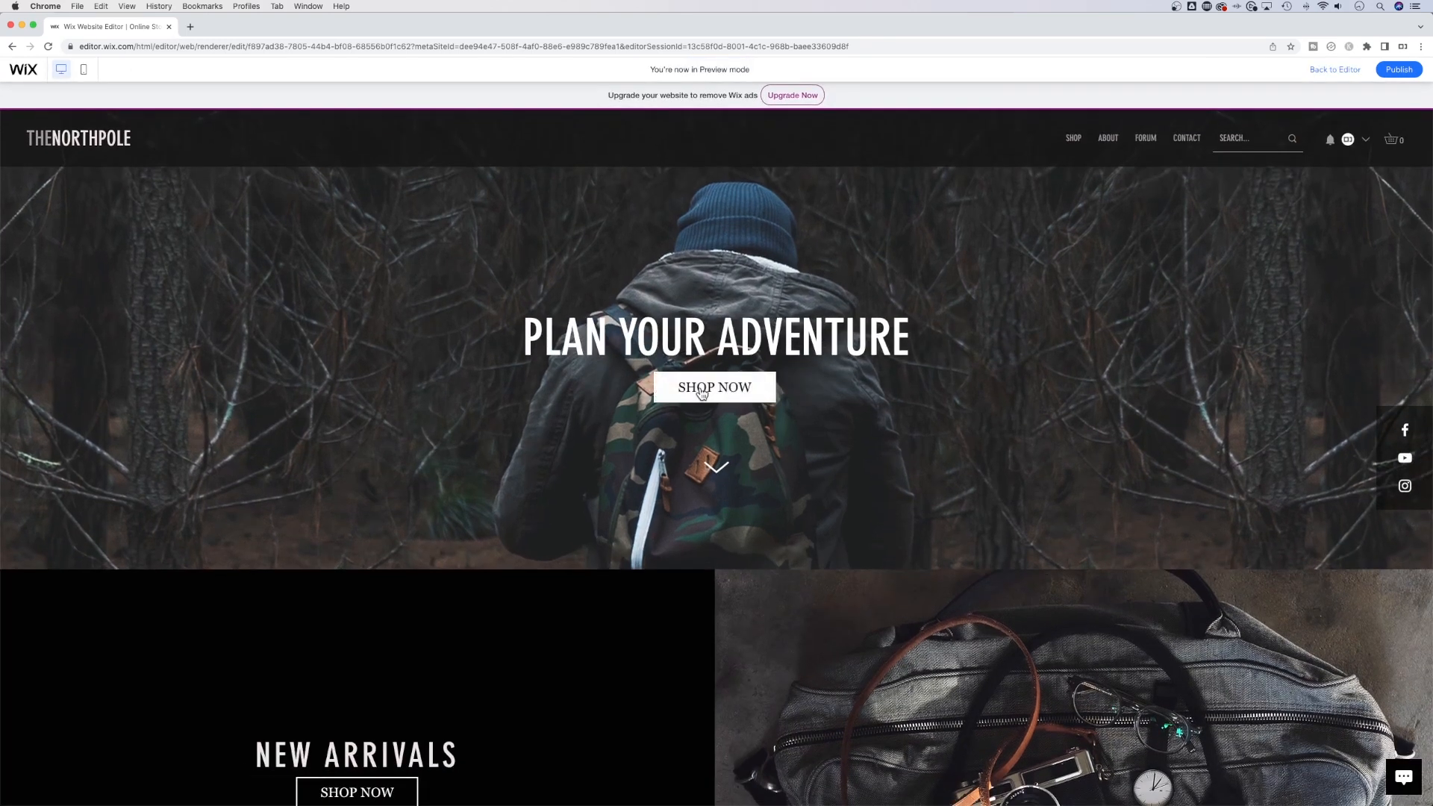
click(700, 394)
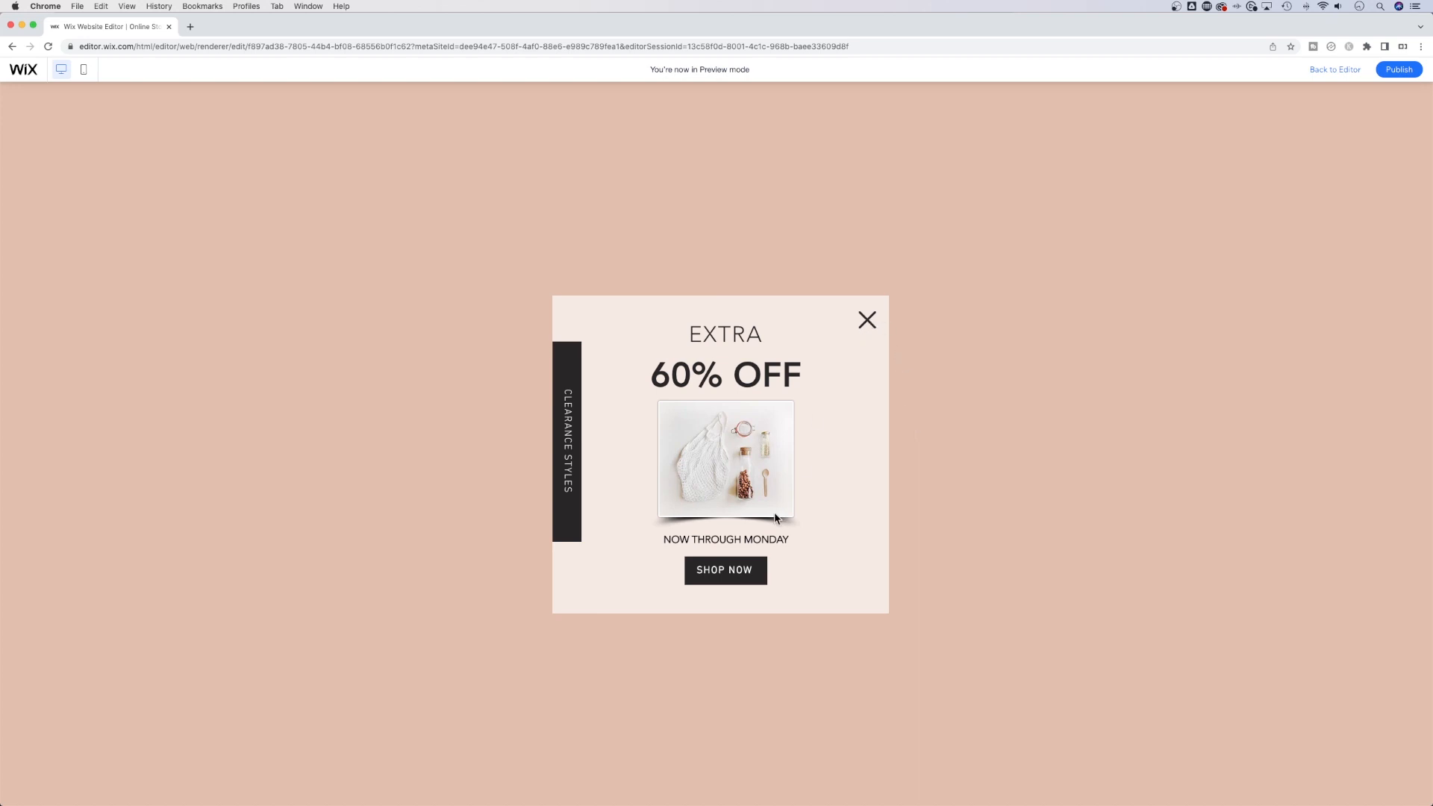
click(866, 322)
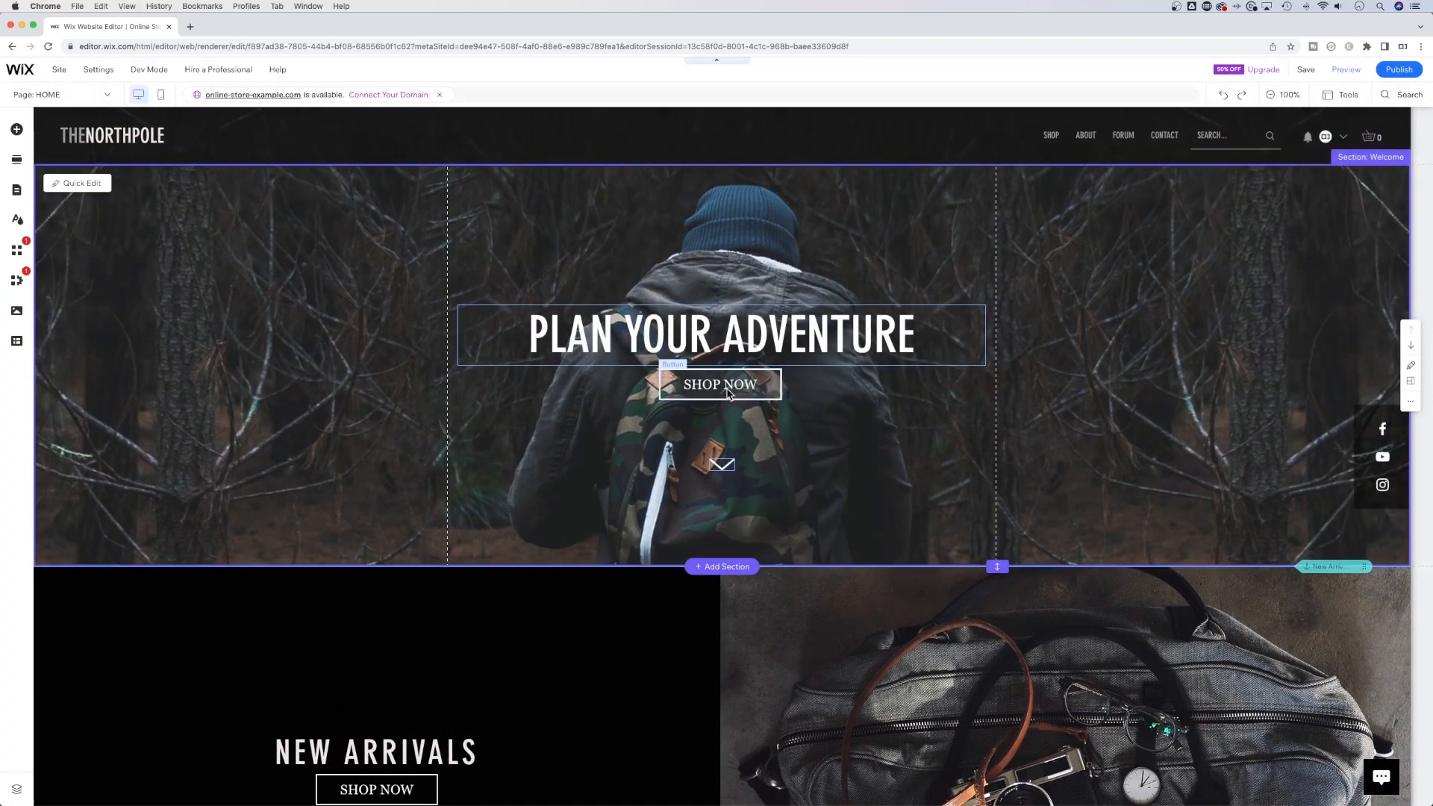
- Link the SHOP NOW button under PLAN YOUR ADVENTURE to the customized Promotion (Final Sale) lightbox
click(734, 386)
click(797, 342)
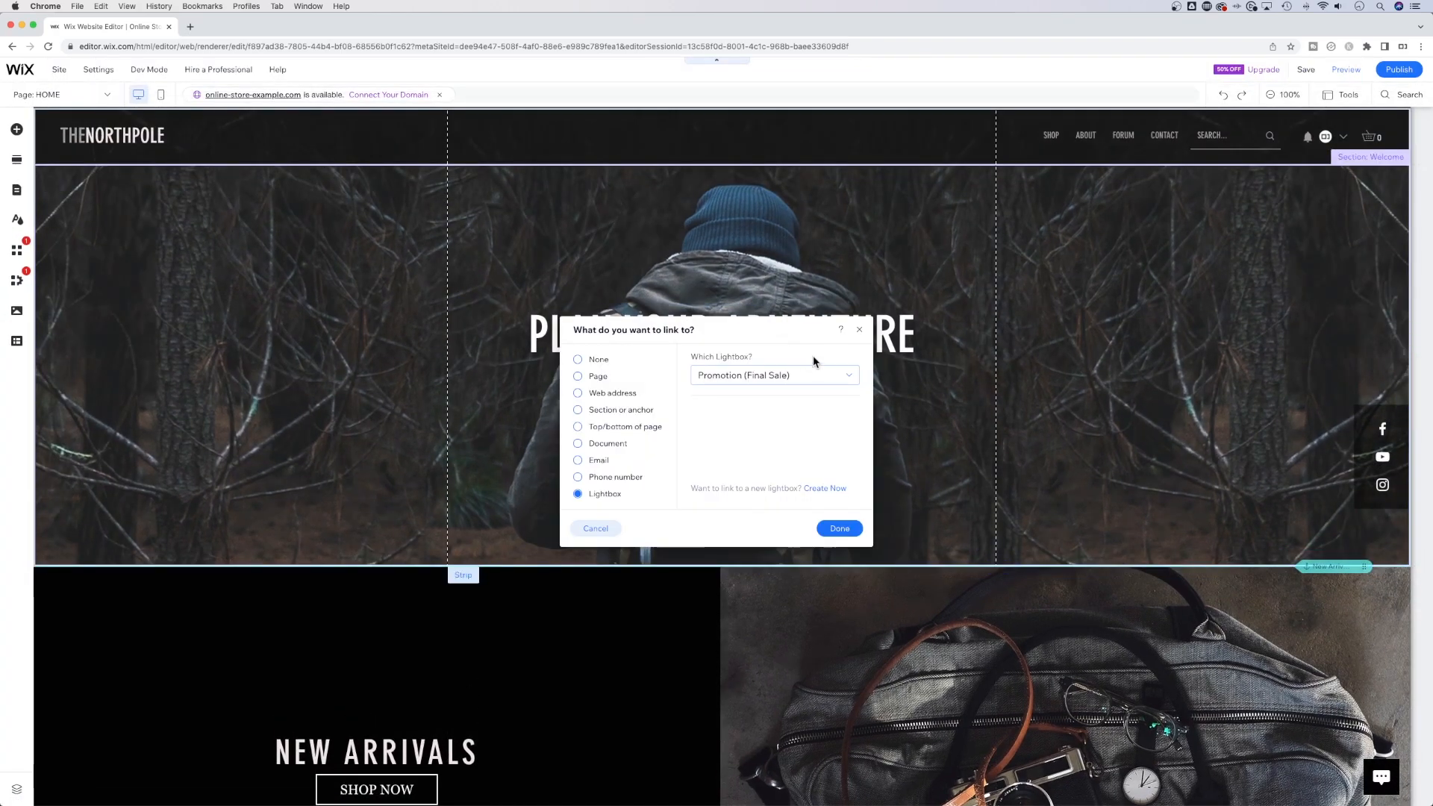
click(806, 375)
click(775, 420)
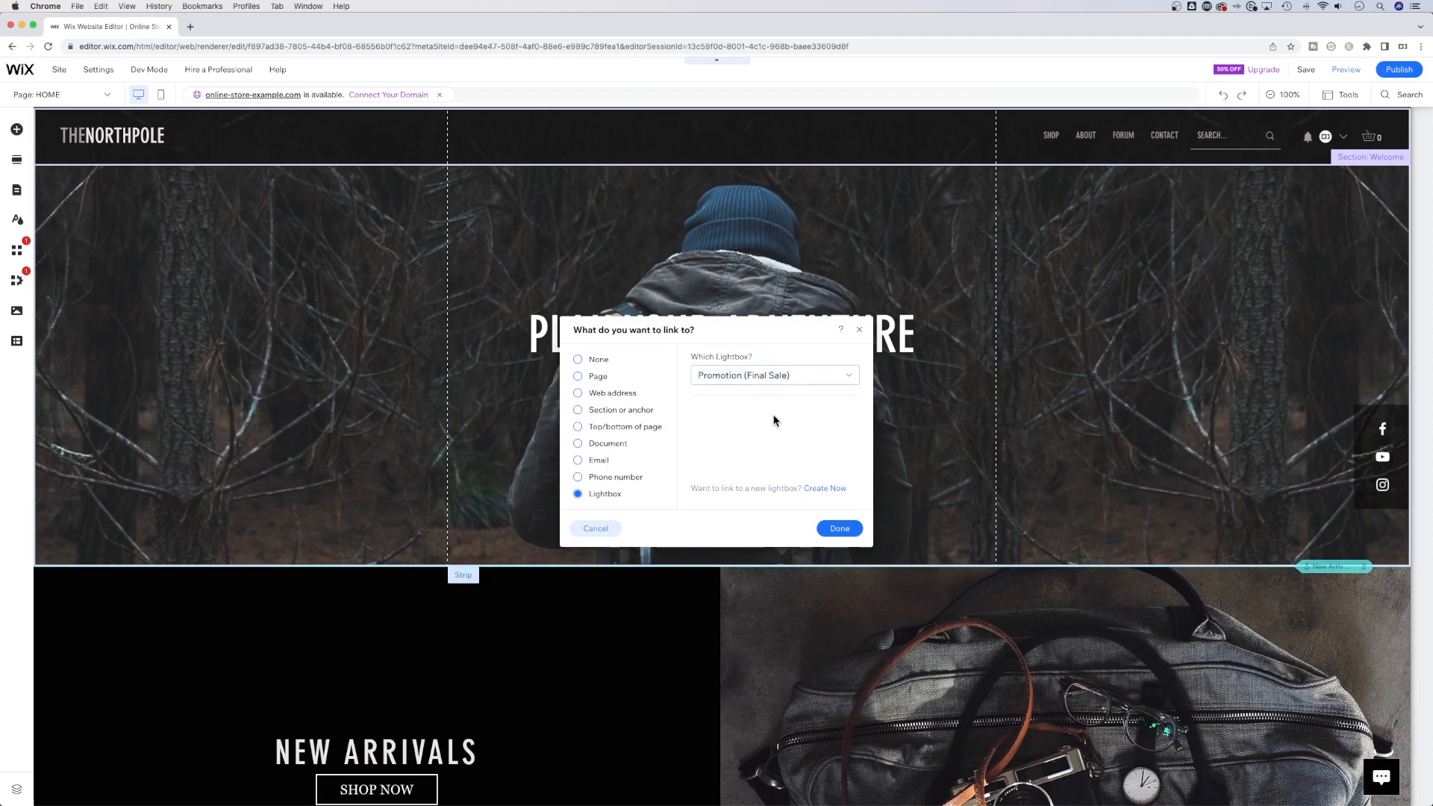
click(851, 531)
- Preview the site again and test opening and closing the customized lightbox from the SHOP NOW button twice
click(1345, 70)
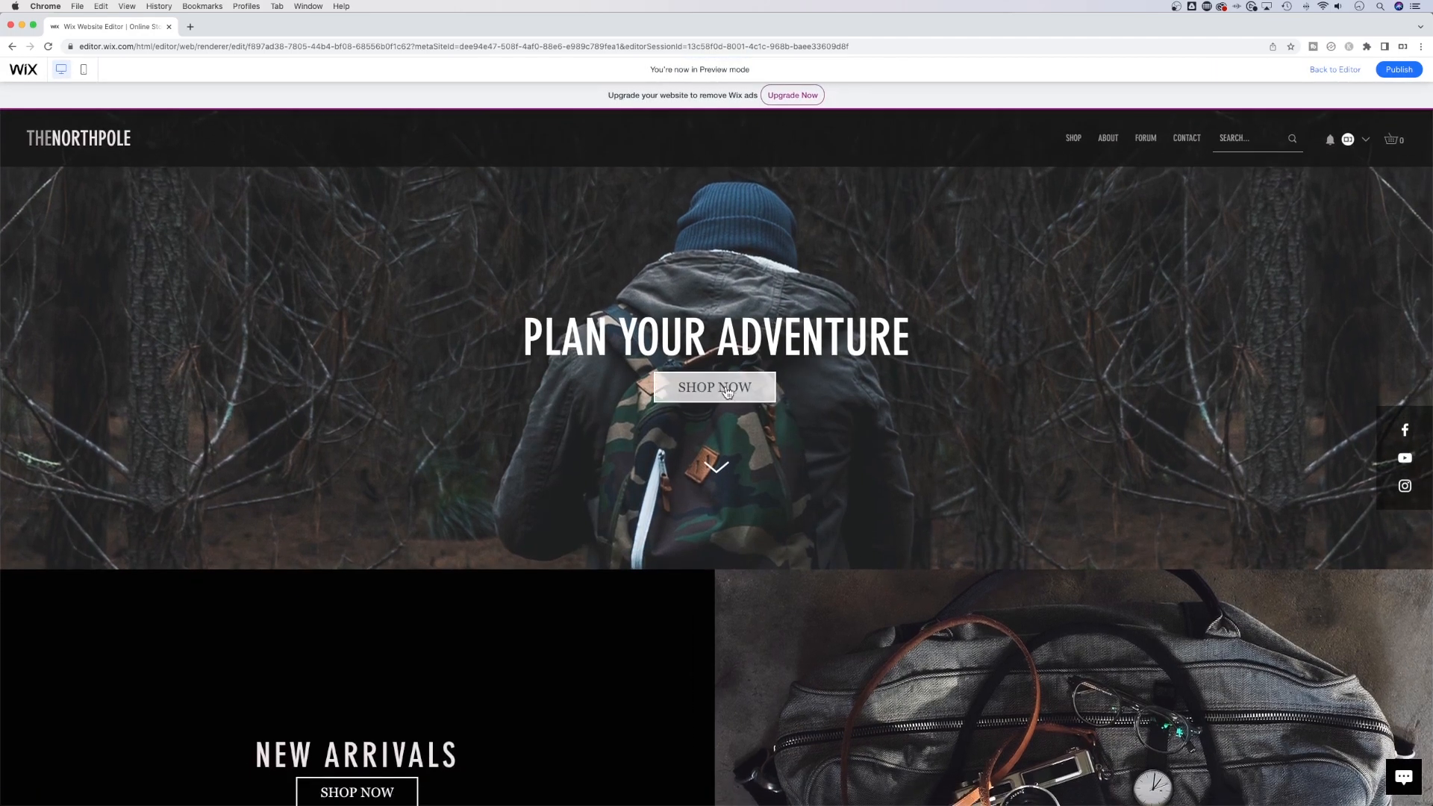
click(726, 386)
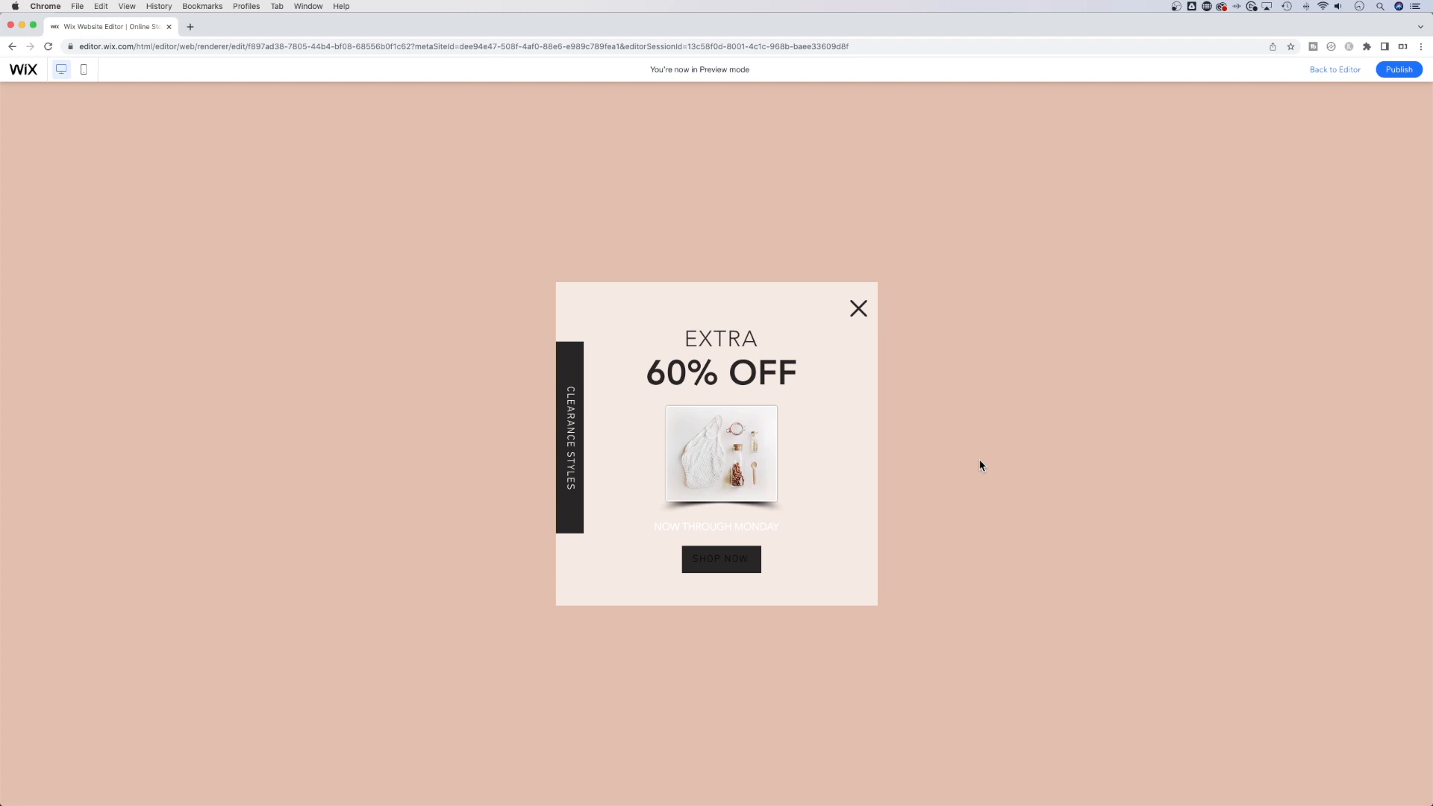
click(858, 308)
click(747, 390)
click(864, 318)
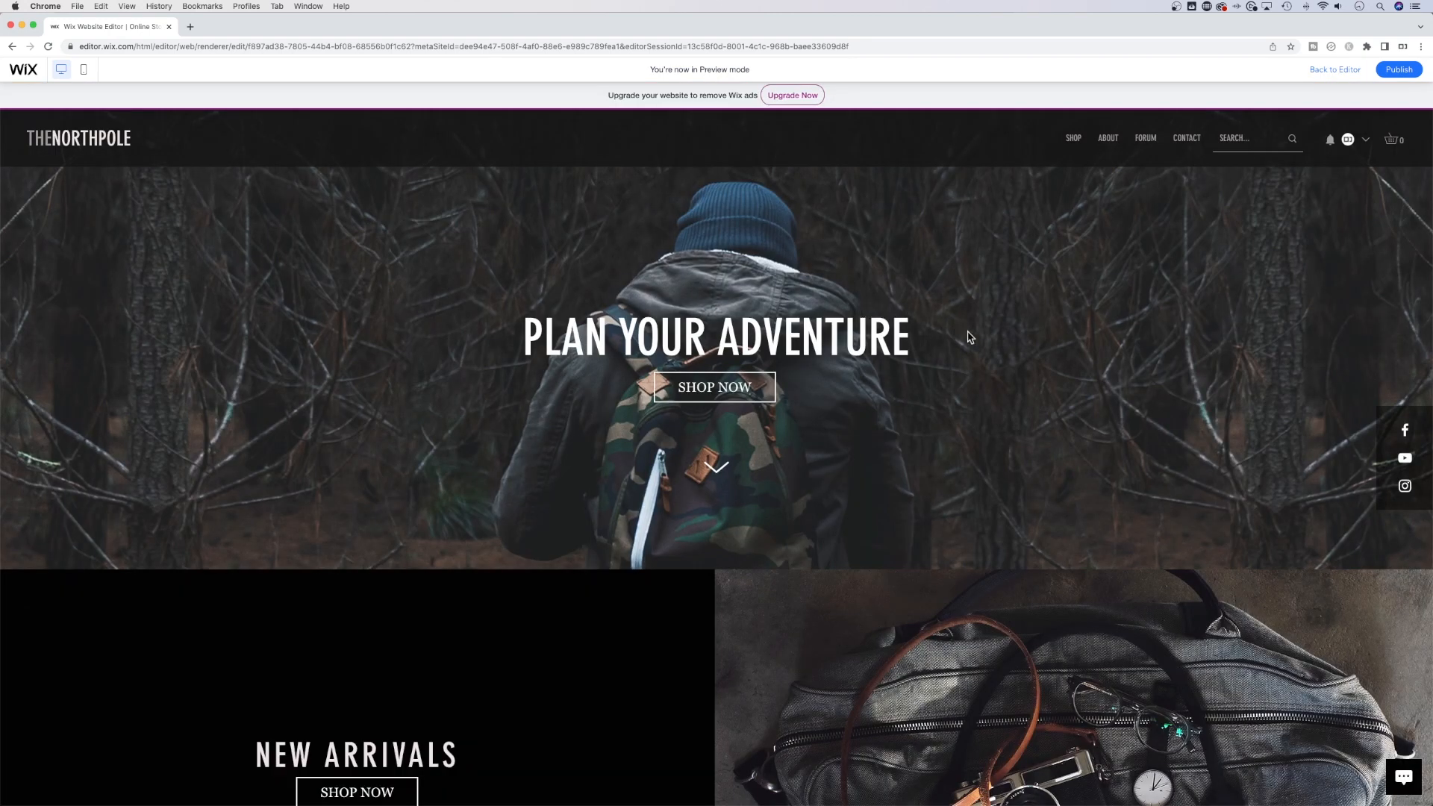